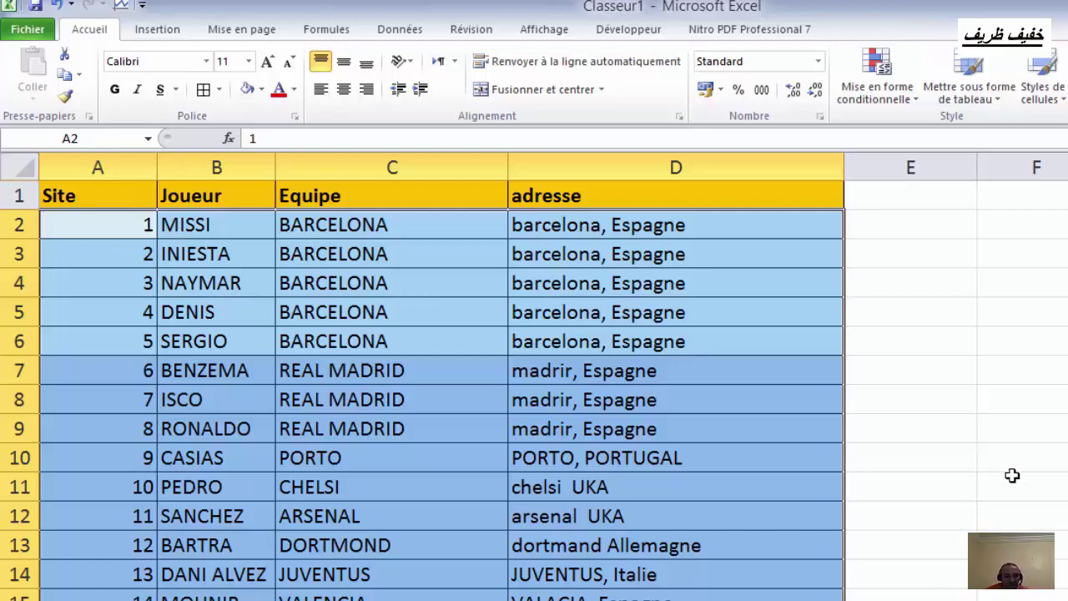
left_click(208, 599)
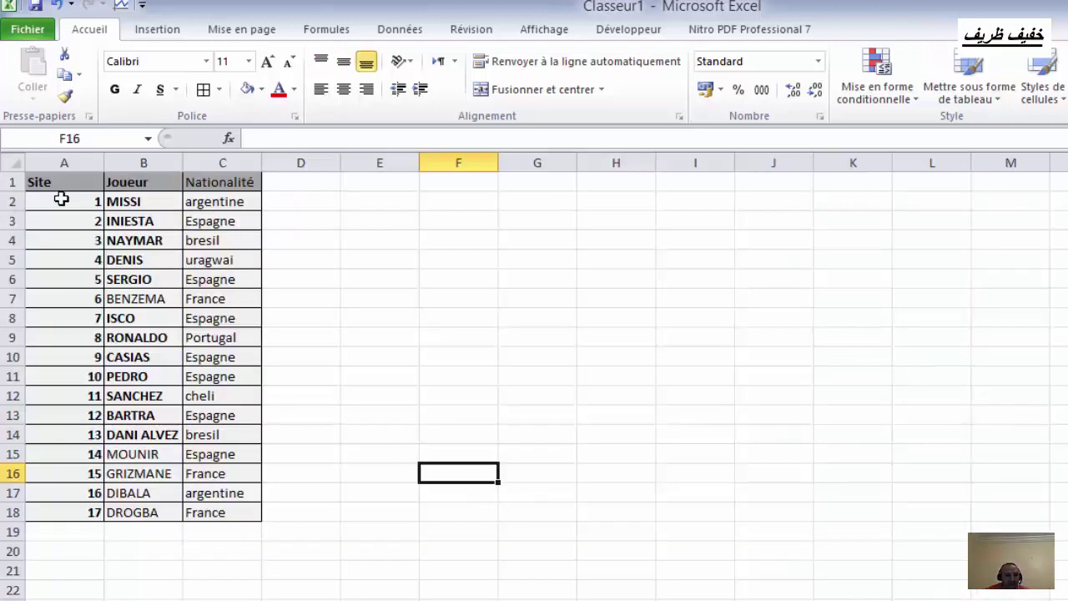
left_click(125, 600)
left_click(517, 332)
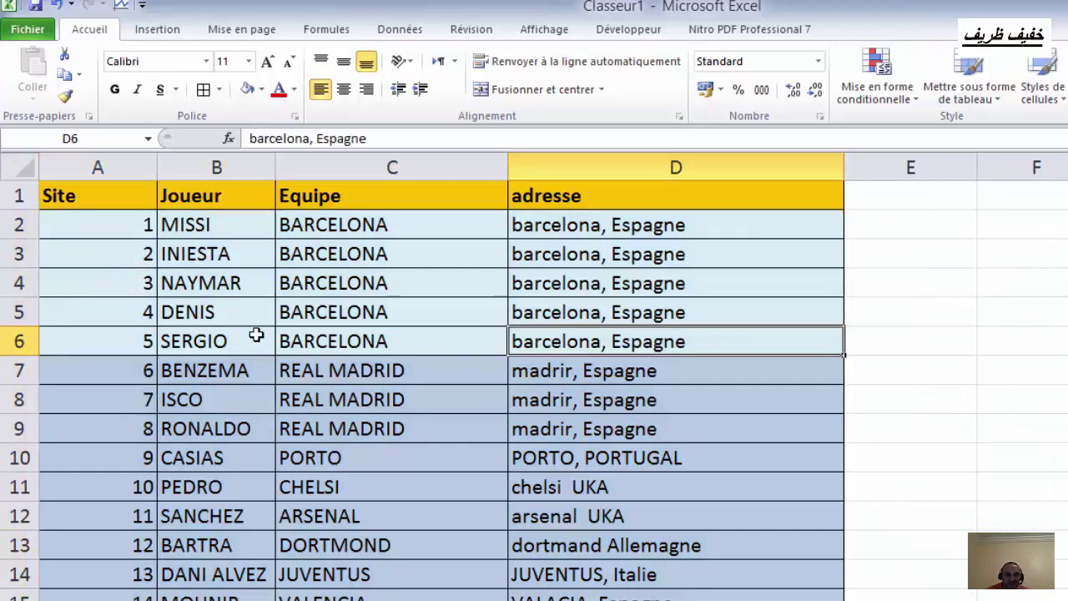
left_click(209, 599)
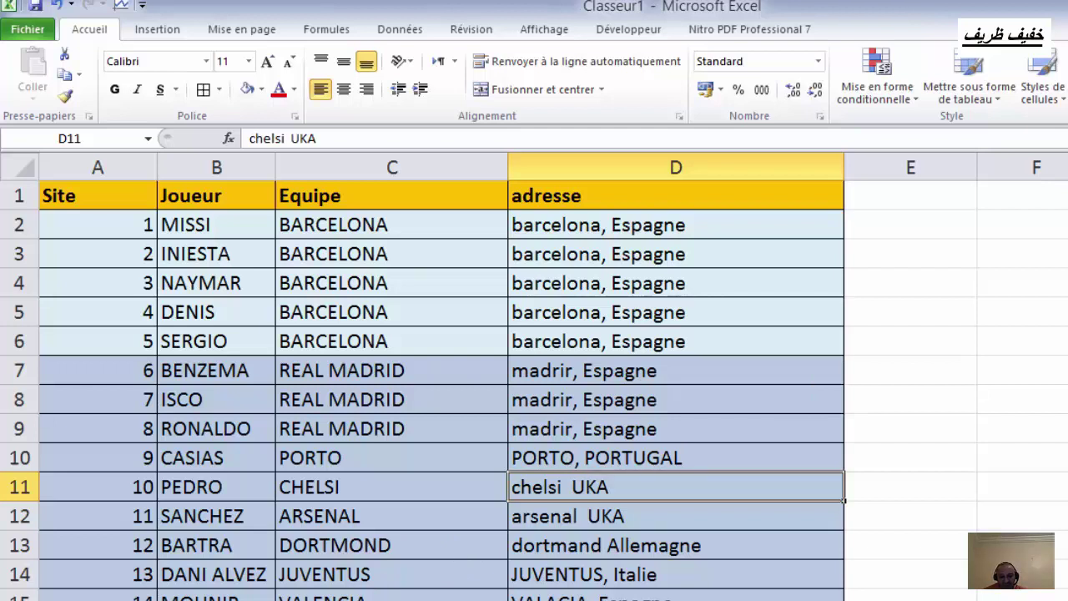
- Insert a RECHERCHEV function in cell D2 with the player name in A2 as Valeur_cherchée
left_click(899, 224)
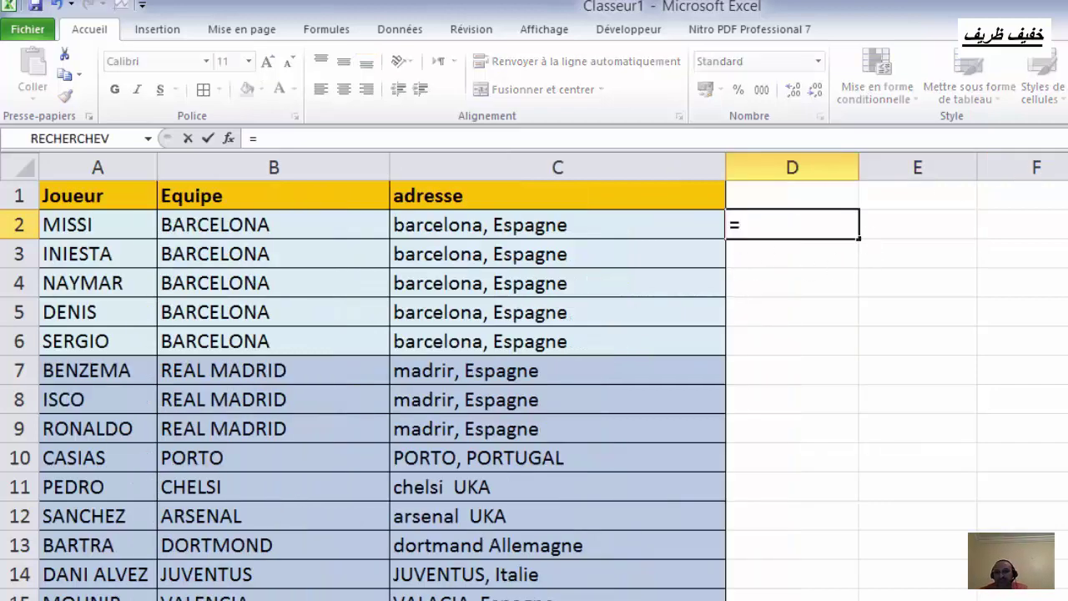
key("shift+F3")
type("rech")
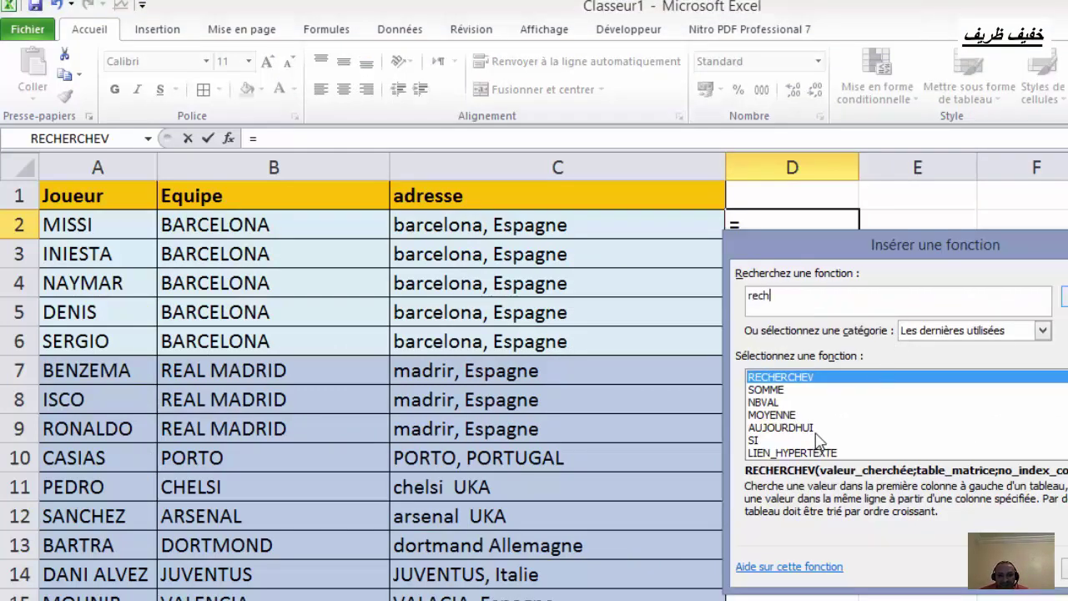
left_click(1032, 570)
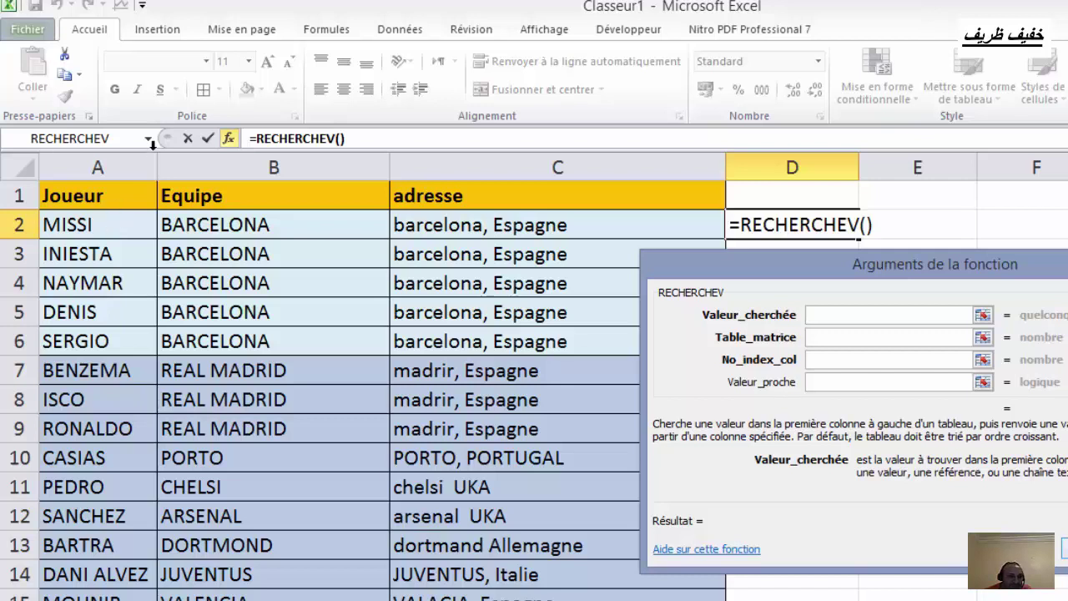
left_click(90, 224)
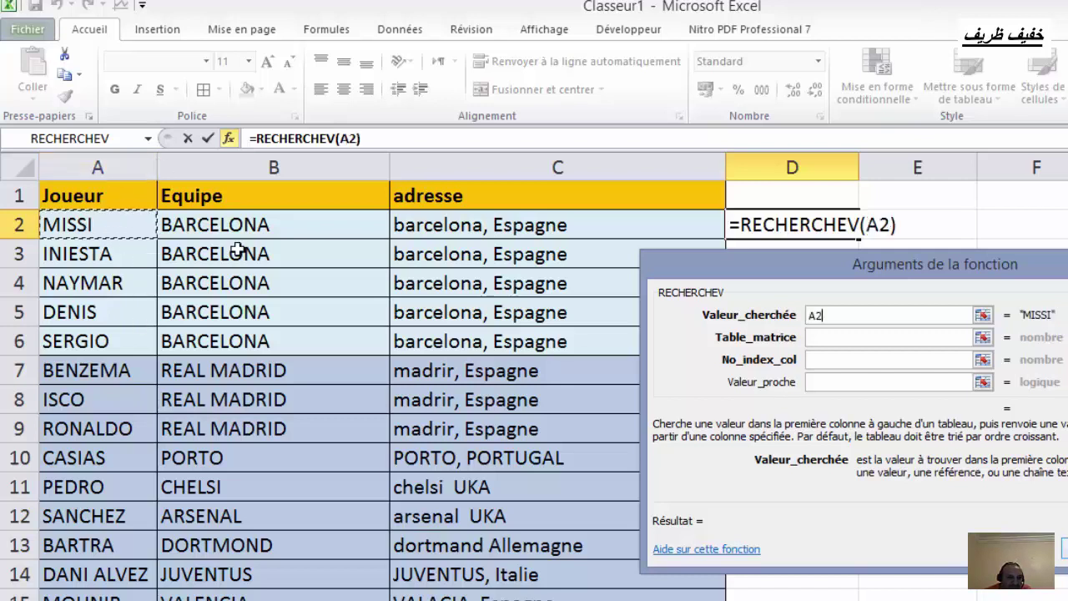
- Set the RECHERCHEV Table_matrice argument to the player and nationality range Feuil2!A2:B18
left_click(823, 337)
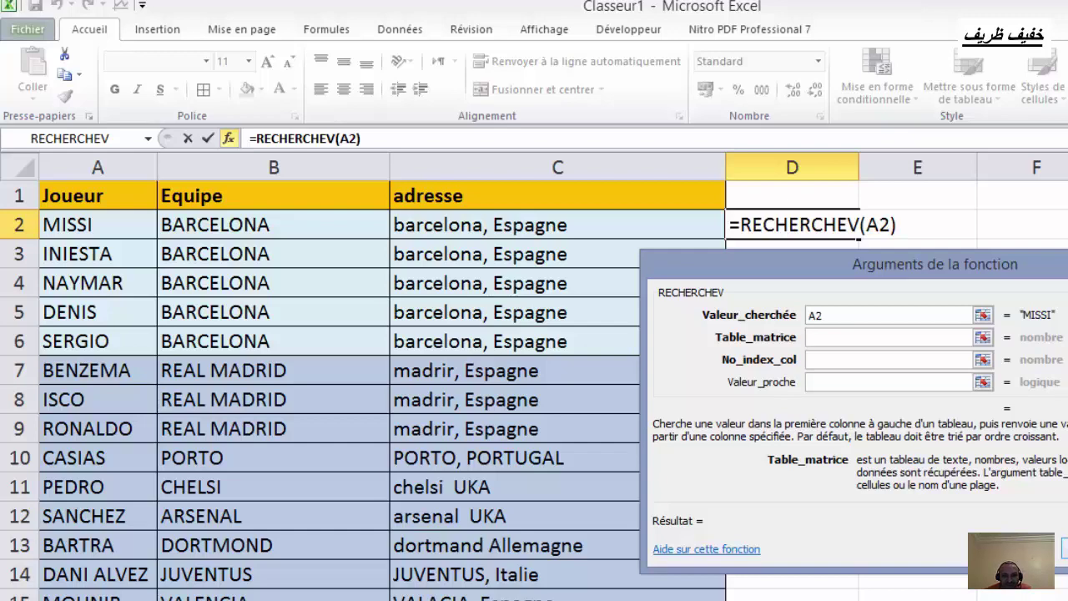
left_click(140, 599)
left_click_drag(84, 225, 242, 597)
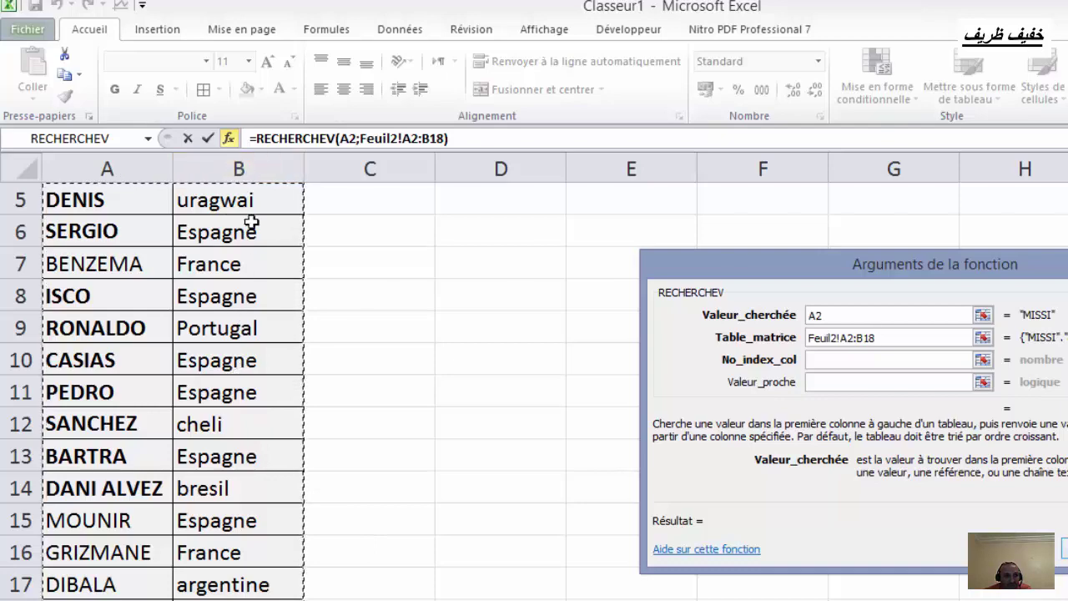
scroll(249, 313, "up", 2)
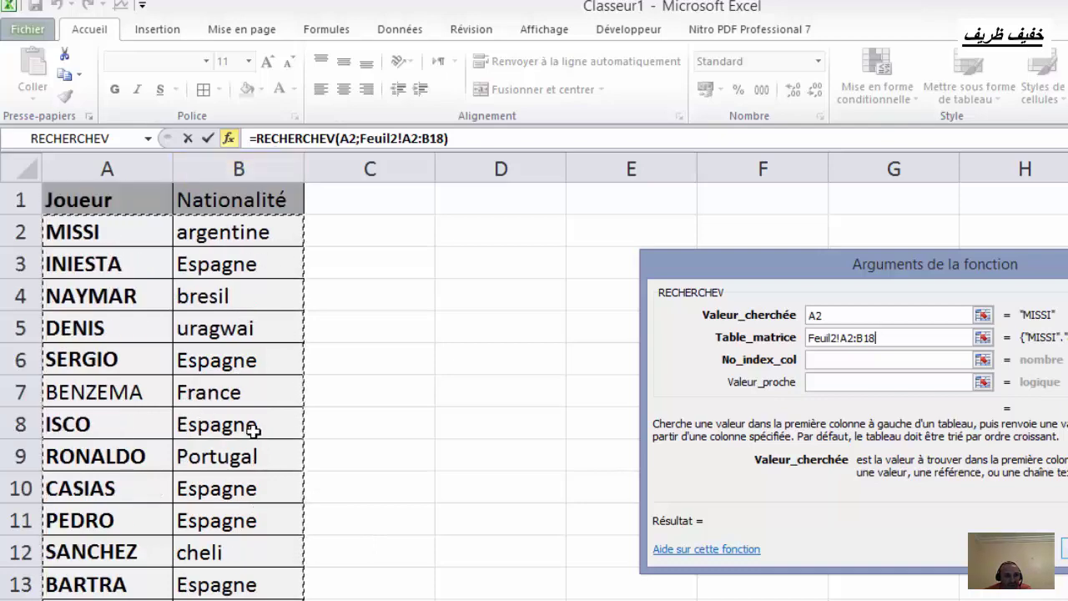
- Set No_index_col to 2 and Valeur_proche to 0, and complete the RECHERCHEV formula in D2
left_click(817, 365)
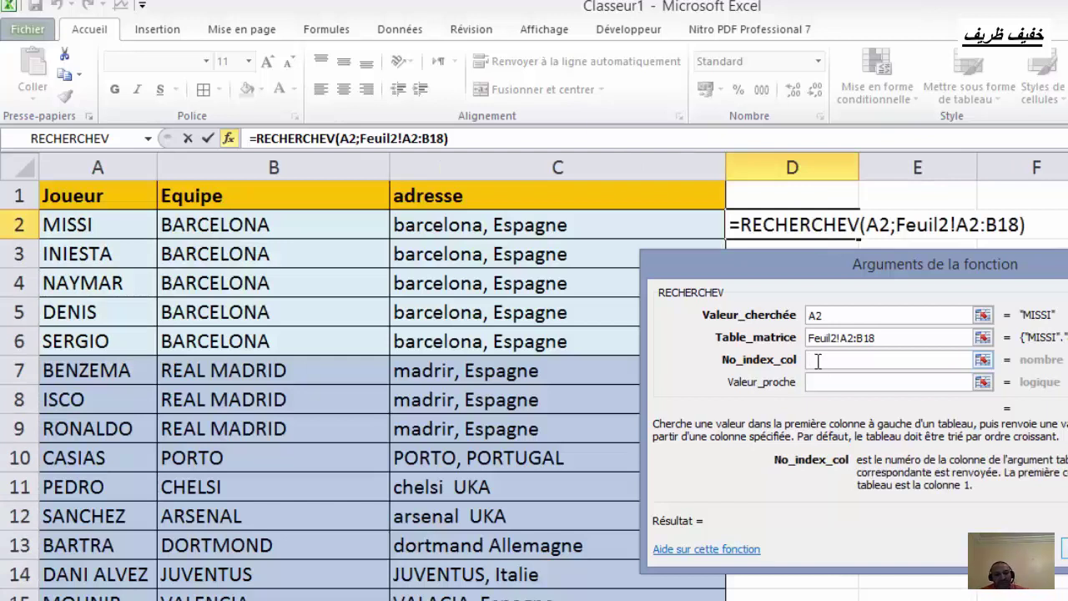
type("2")
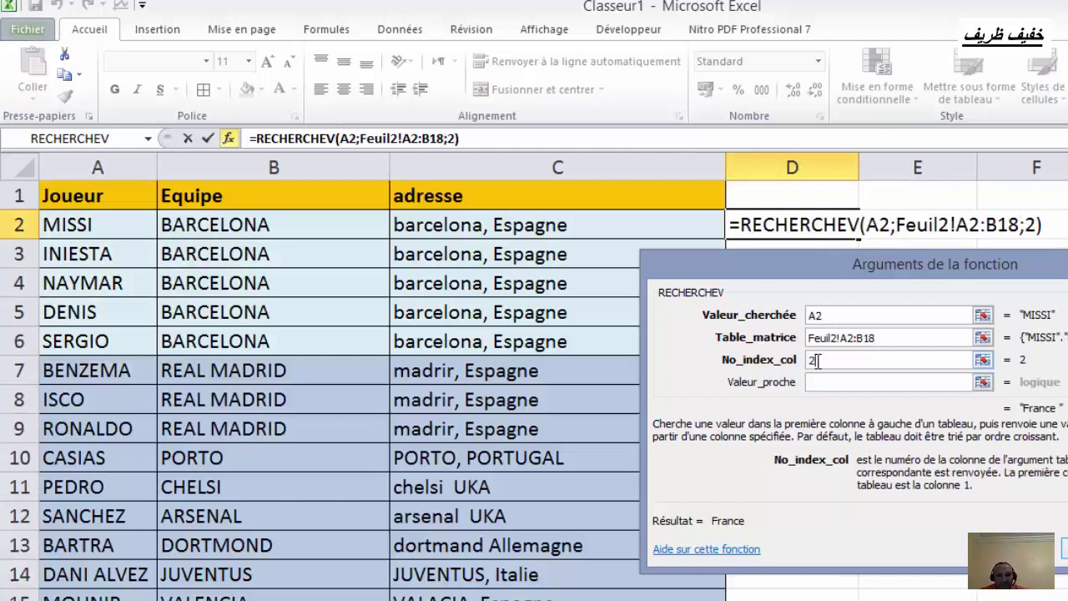
left_click(820, 384)
type("0")
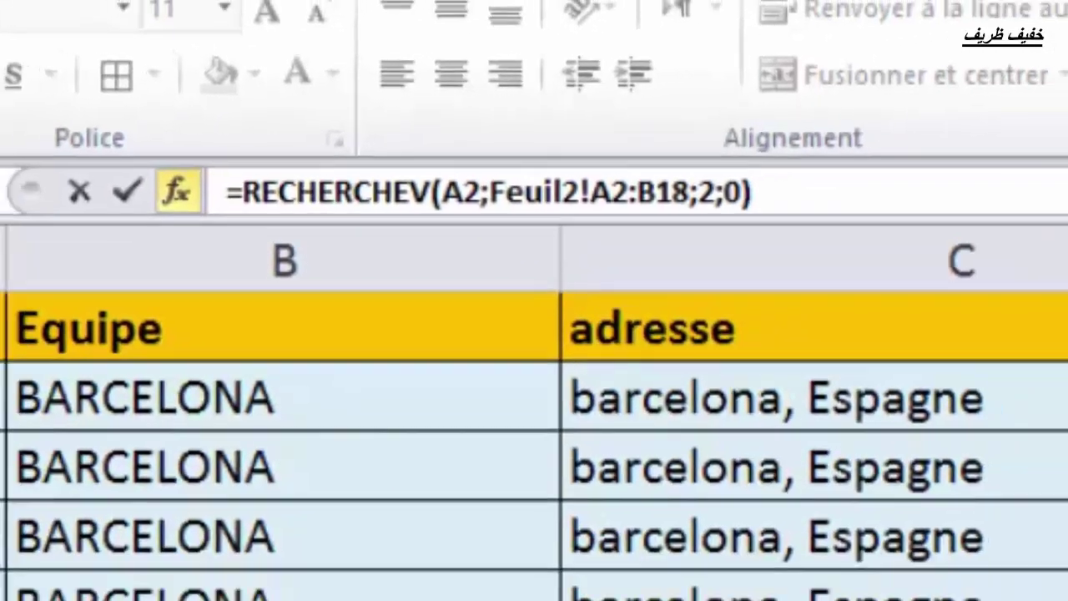
left_click(968, 542)
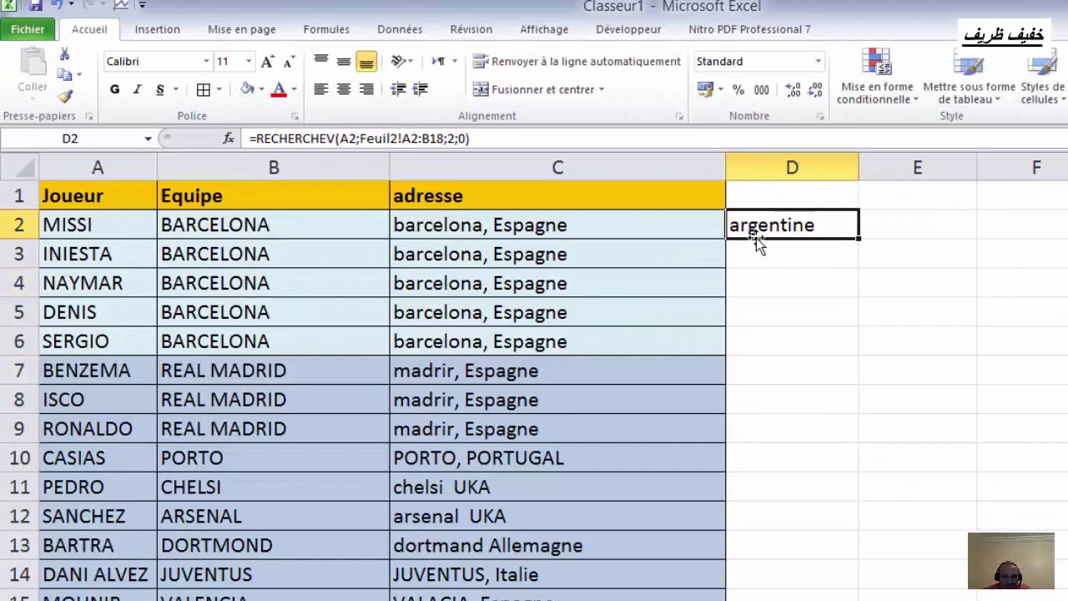
- Enter the header NATIONALITE in cell D1 above the lookup formula
left_click(844, 200)
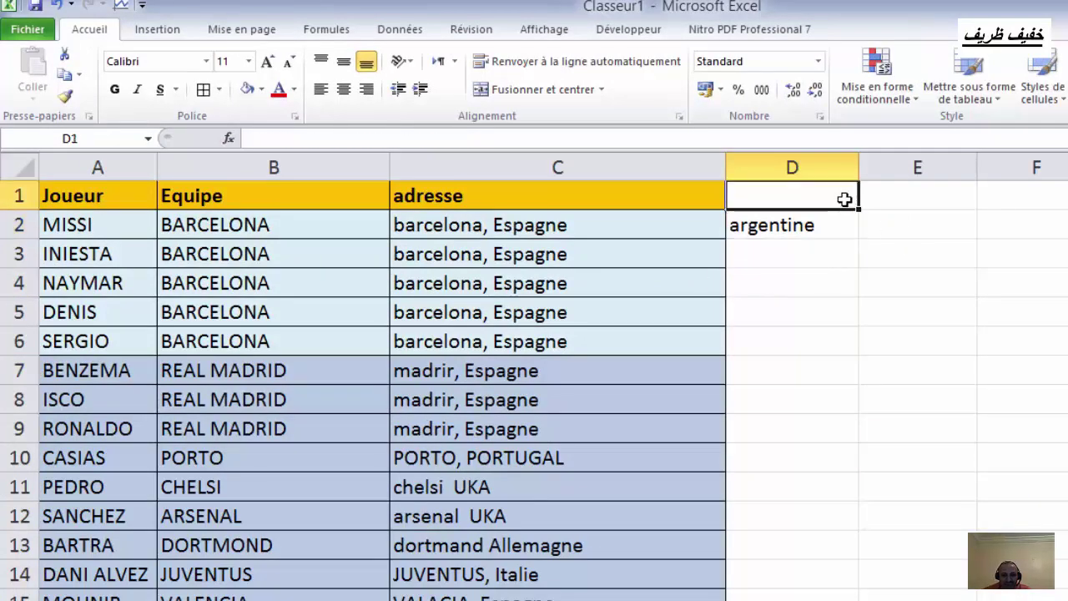
type("NATION")
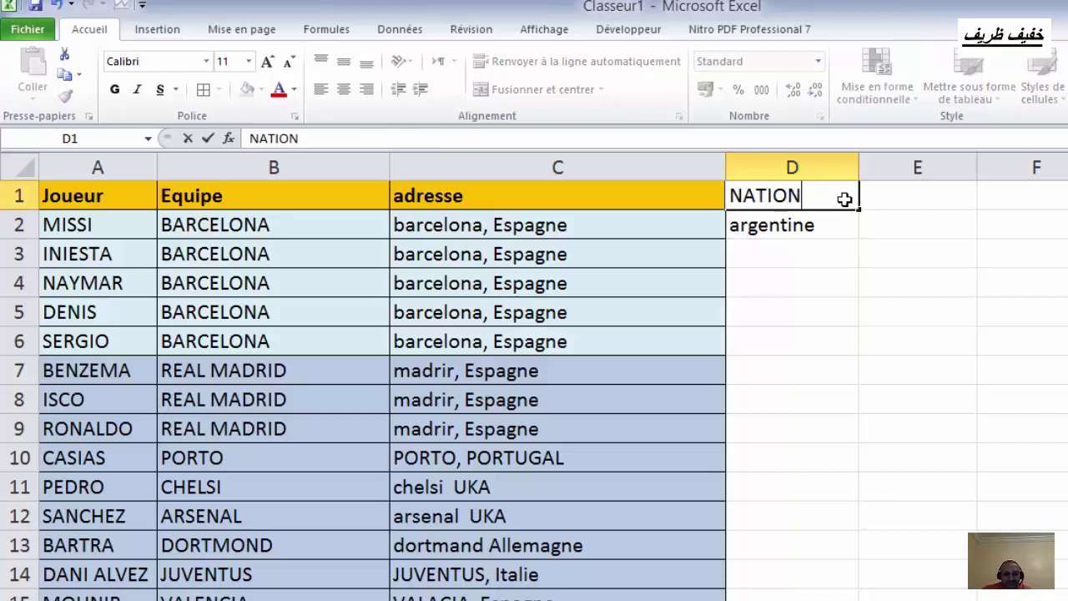
type("ALIT2")
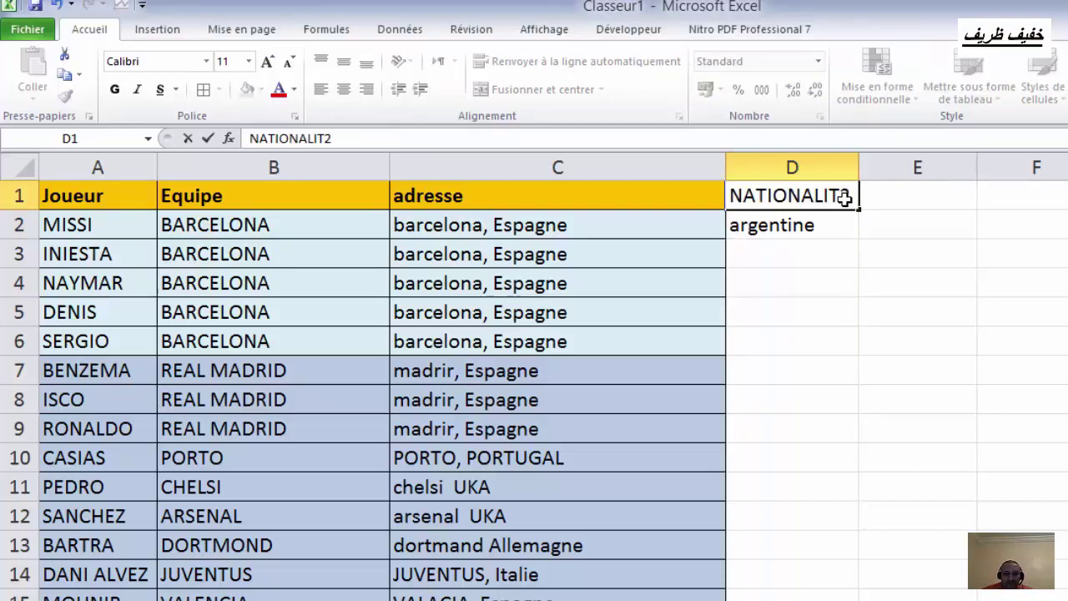
left_click(807, 370)
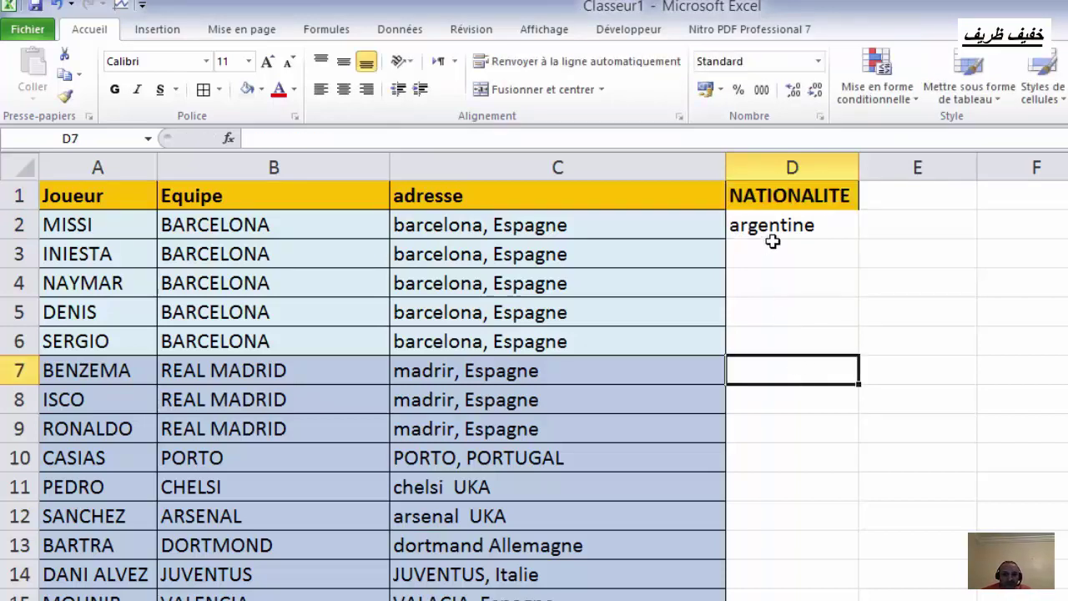
- Fill the RECHERCHEV formula from D2 down the NATIONALITE column for the remaining player rows
left_click(773, 234)
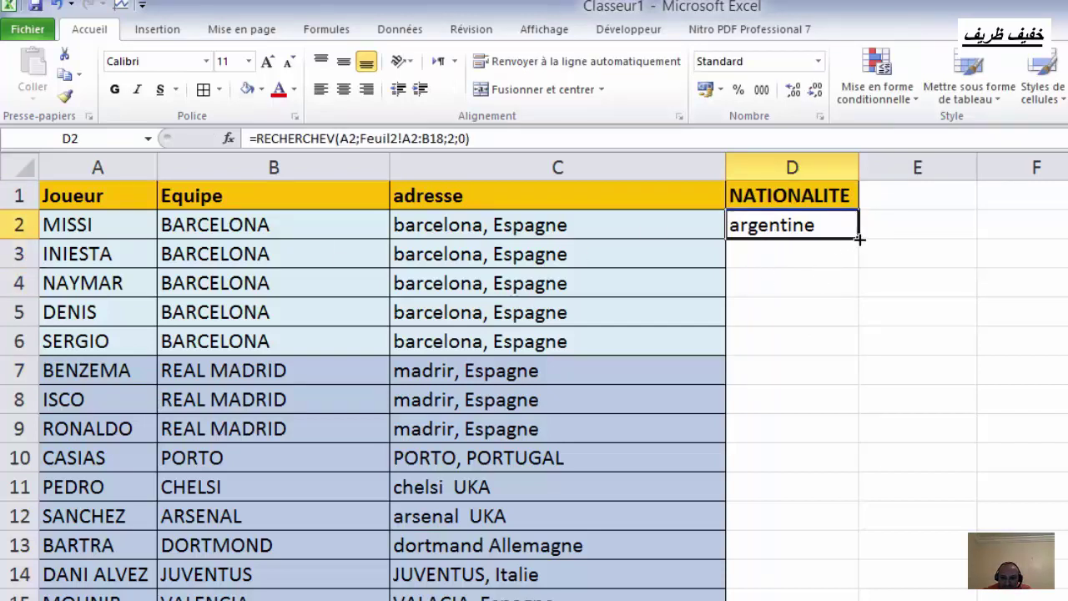
left_click_drag(858, 239, 843, 597)
scroll(990, 451, "up", 1)
- Examine the filled NATIONALITE column and its formulas against the list of players
left_click(774, 309)
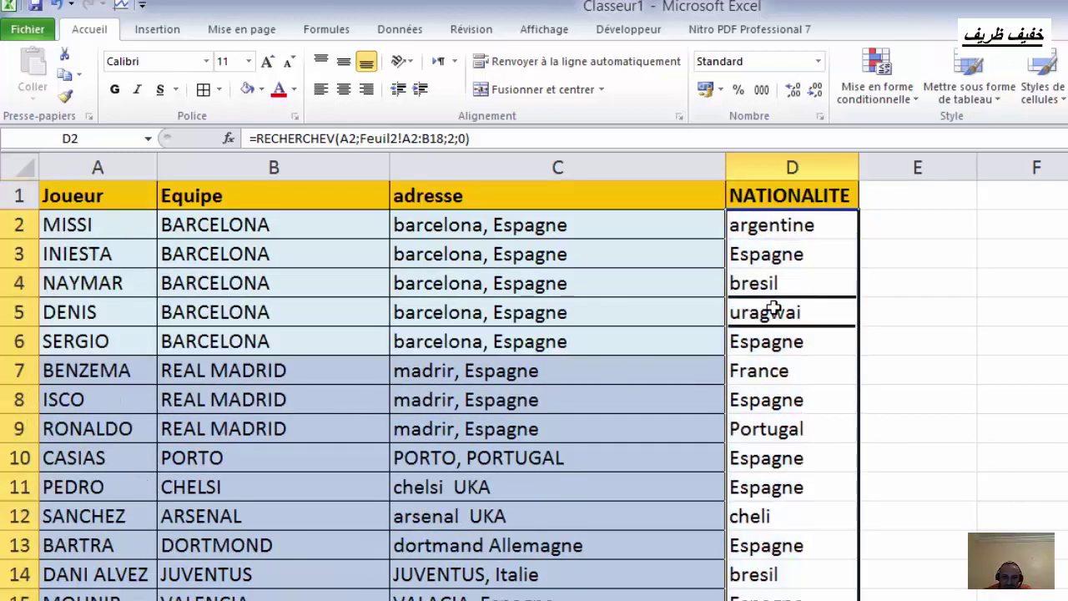
scroll(775, 317, "down", 3)
scroll(767, 508, "up", 3)
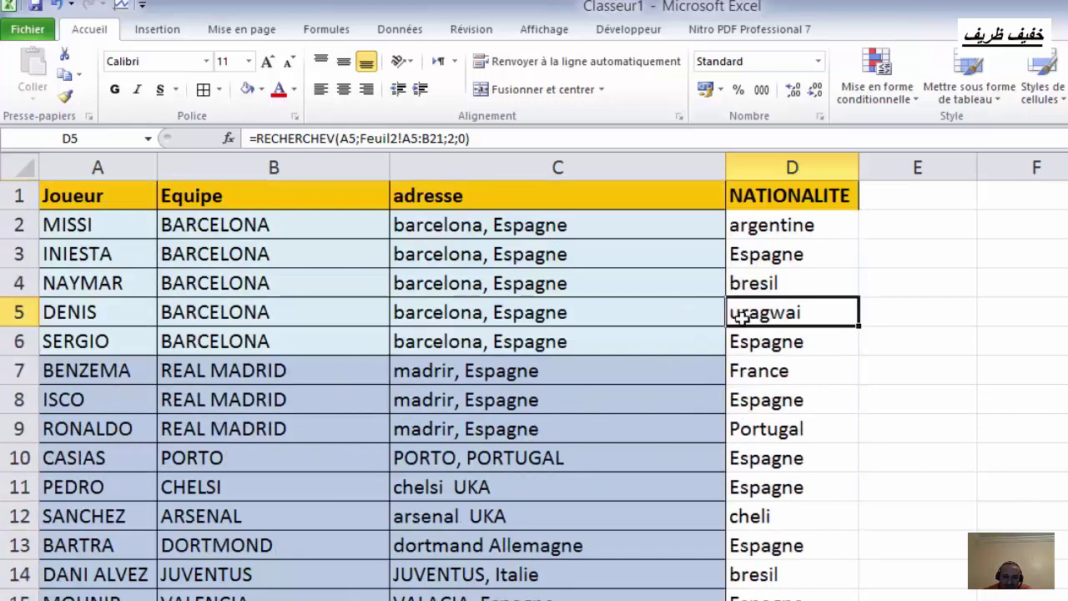
scroll(489, 405, "down", 2)
scroll(794, 486, "up", 2)
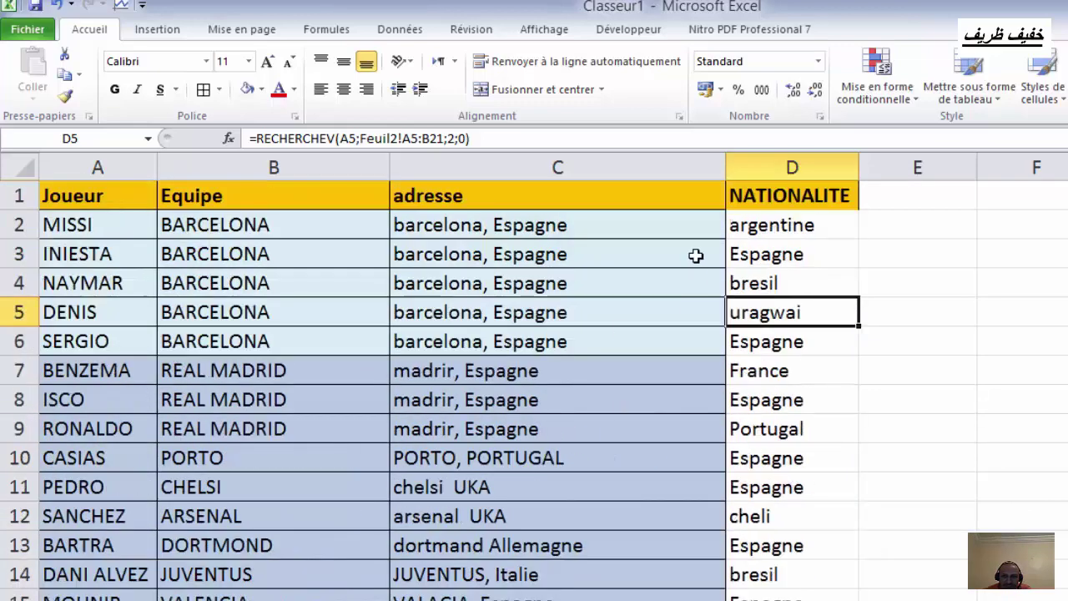
key("Up")
key("Up")
key("Up")
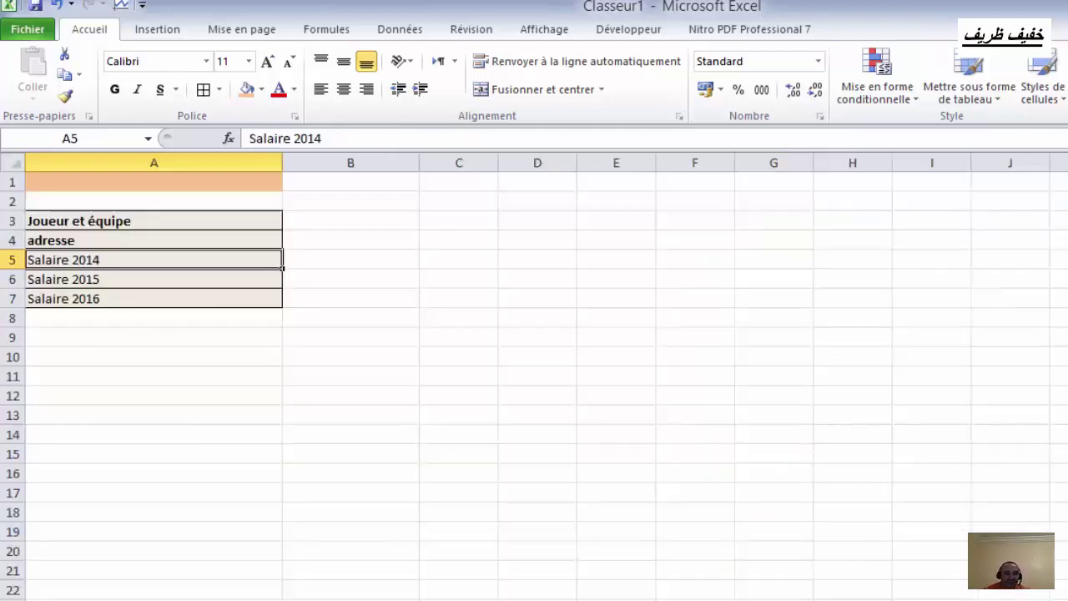
- Examine the form sheet's layout: the coloured cell A1, the labels in A3:A7 and the blank cells beside them
left_click(223, 184)
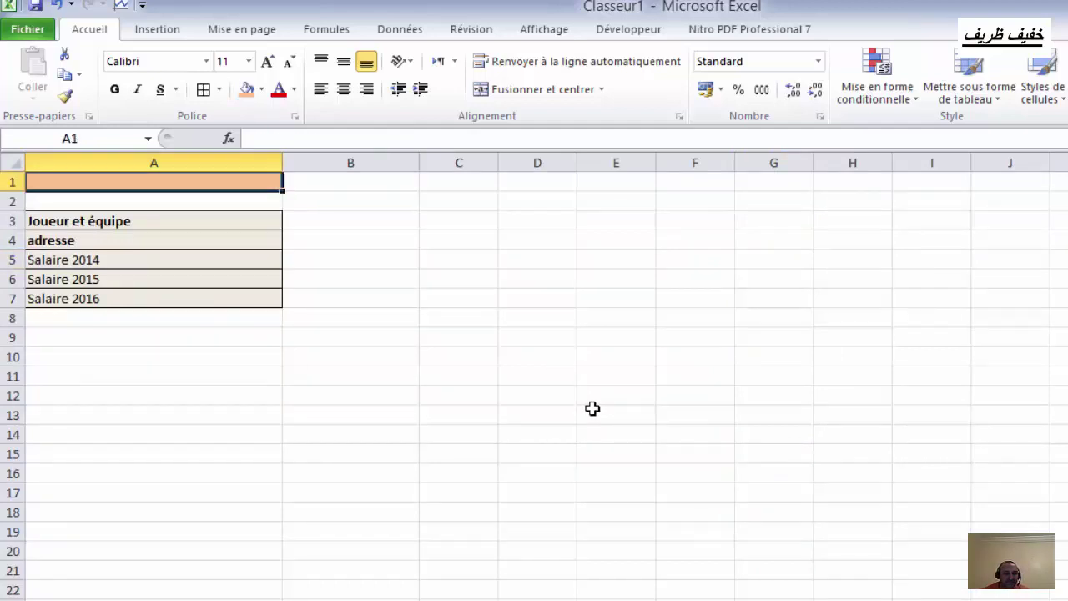
left_click(76, 182)
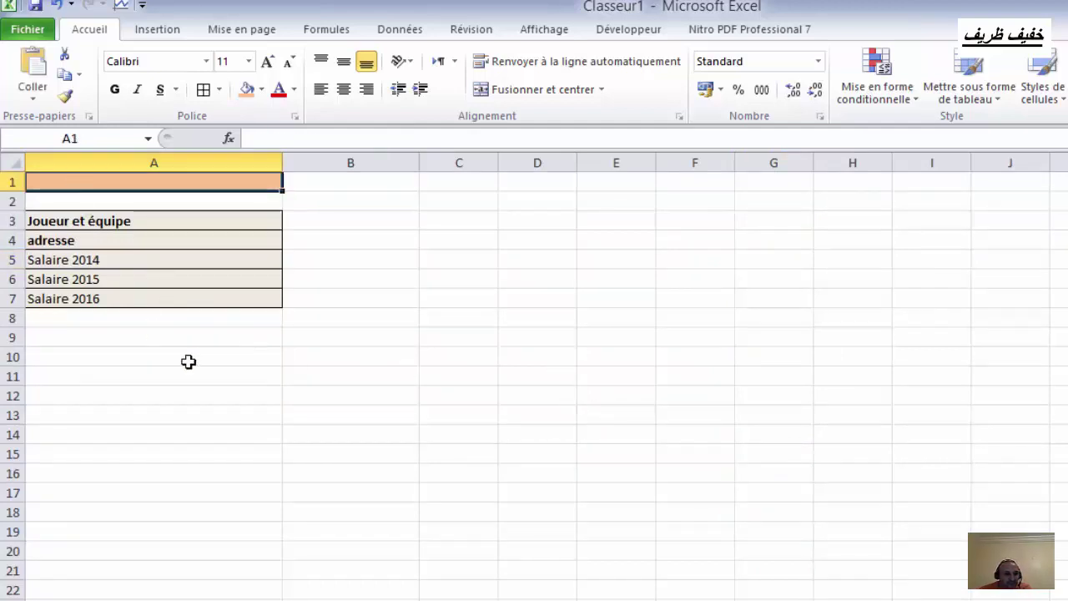
left_click_drag(343, 222, 343, 306)
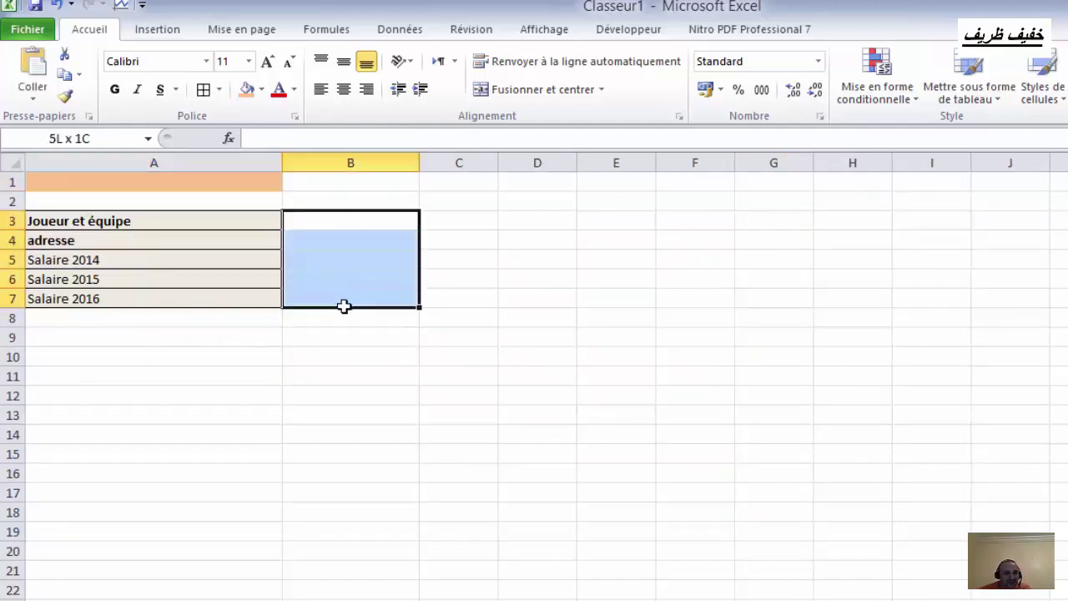
left_click(108, 242)
left_click_drag(106, 248, 119, 263)
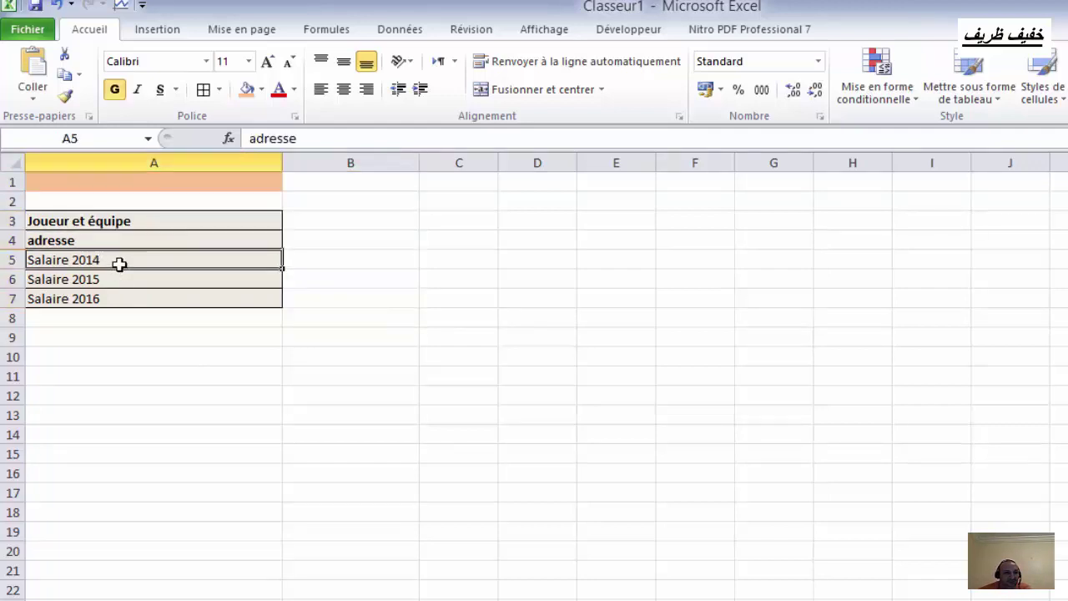
left_click(127, 282)
left_click(131, 302)
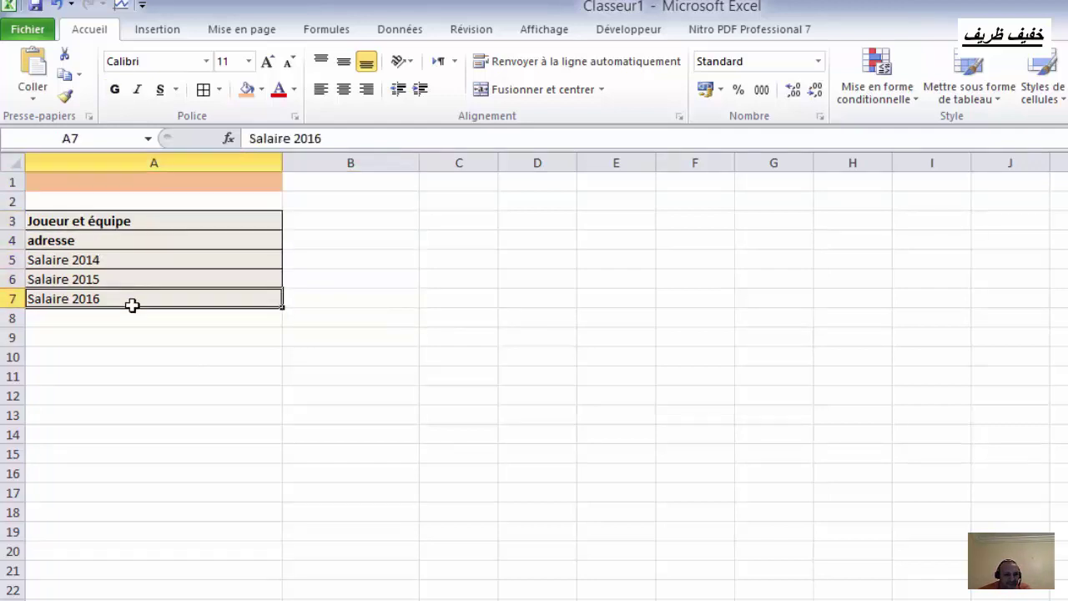
left_click(122, 260)
left_click(123, 287)
left_click(127, 305)
- Widen column B slightly on the form sheet and select the cell beside the Joueur et équipe label
left_click(439, 373)
left_click_drag(420, 162, 438, 163)
left_click(650, 460)
left_click(339, 215)
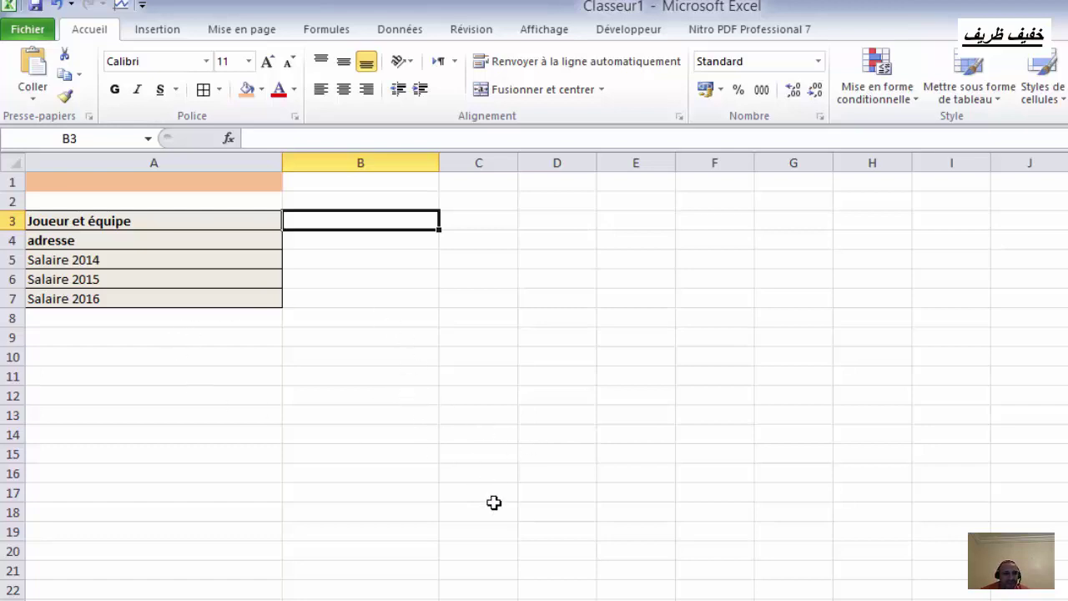
- Try to assign the name FORMULAIRE to the coloured cell A1 on the form sheet
left_click(206, 182)
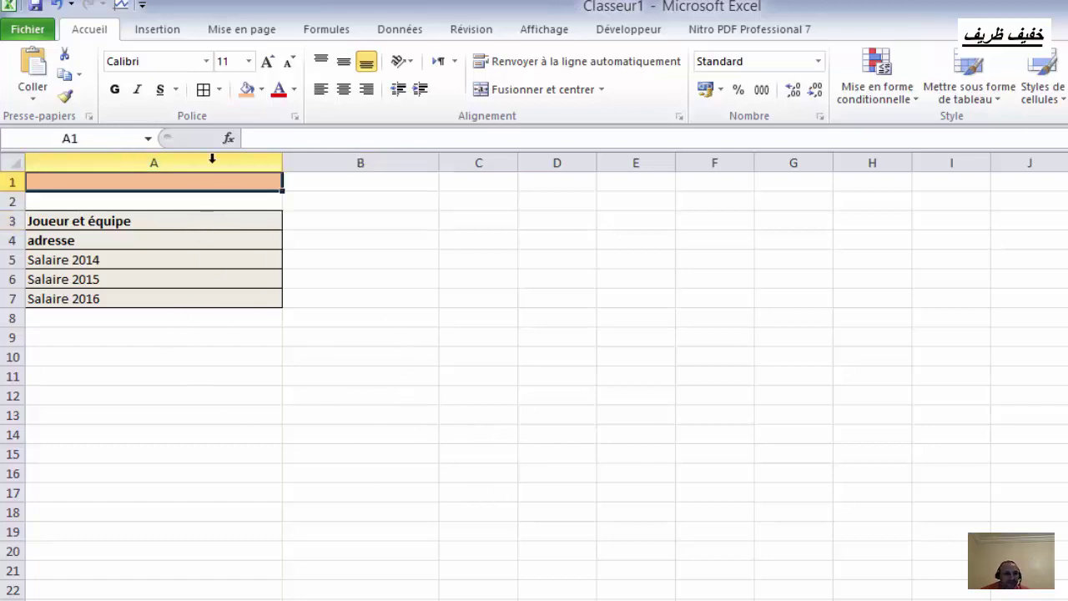
left_click(61, 138)
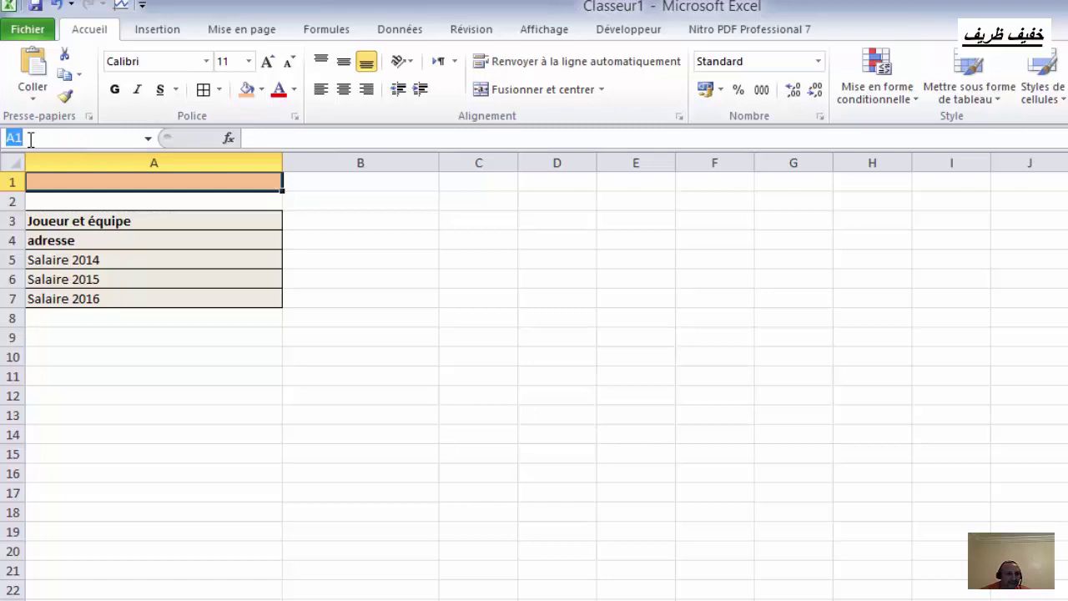
type("FO")
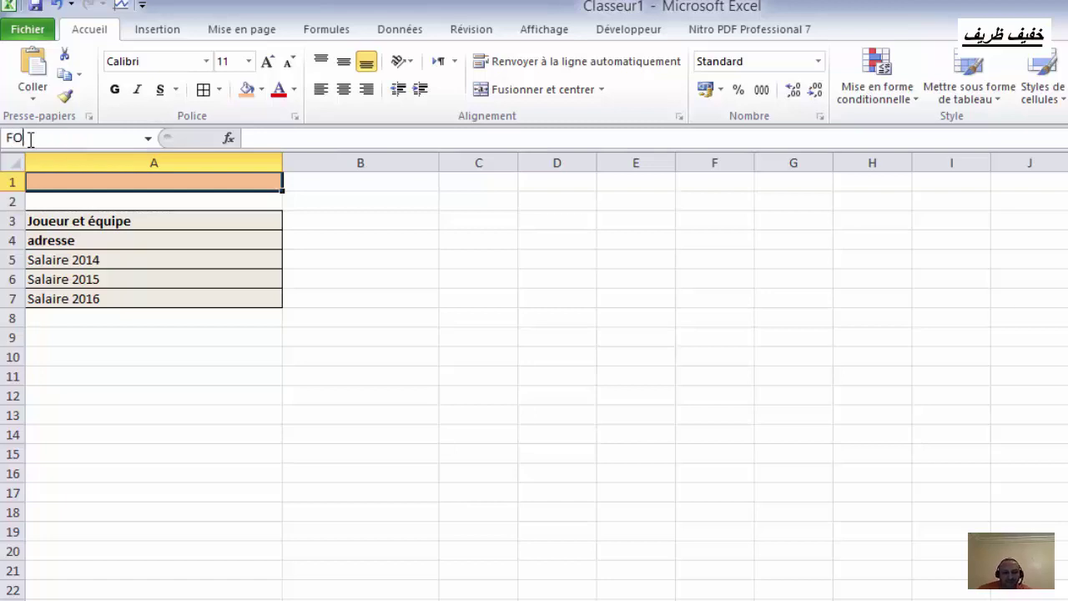
type("RMULAIRE")
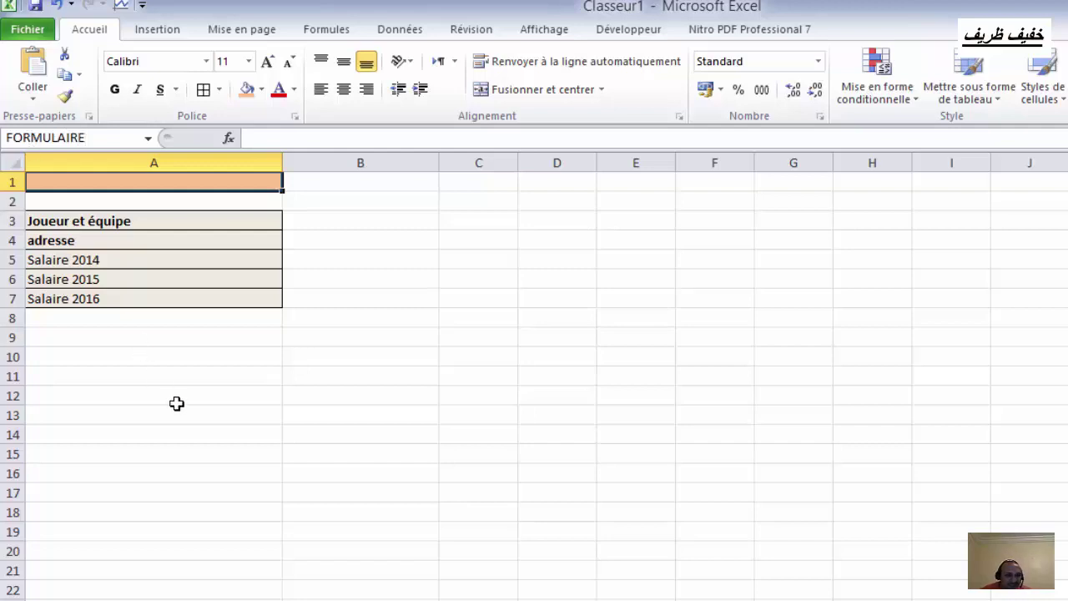
left_click(176, 403)
left_click(143, 185)
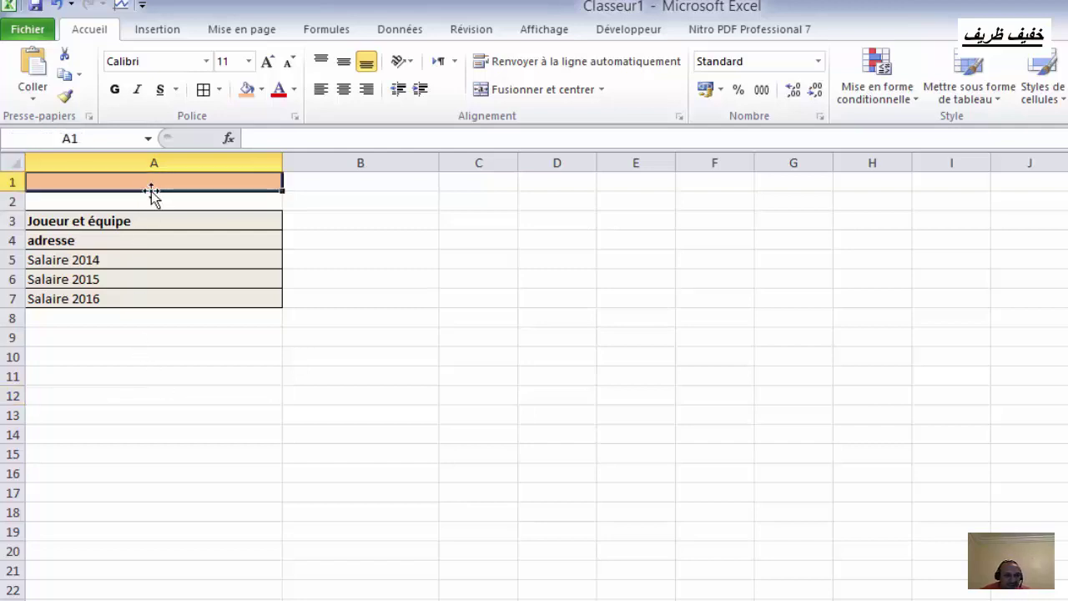
left_click(94, 138)
type("F")
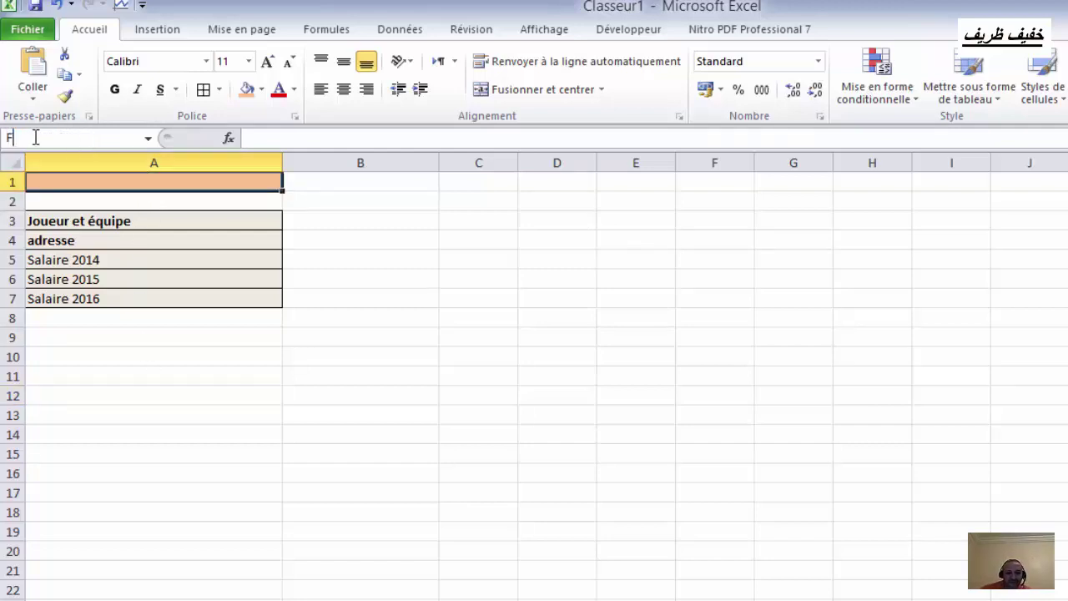
type("ORMULAIRE")
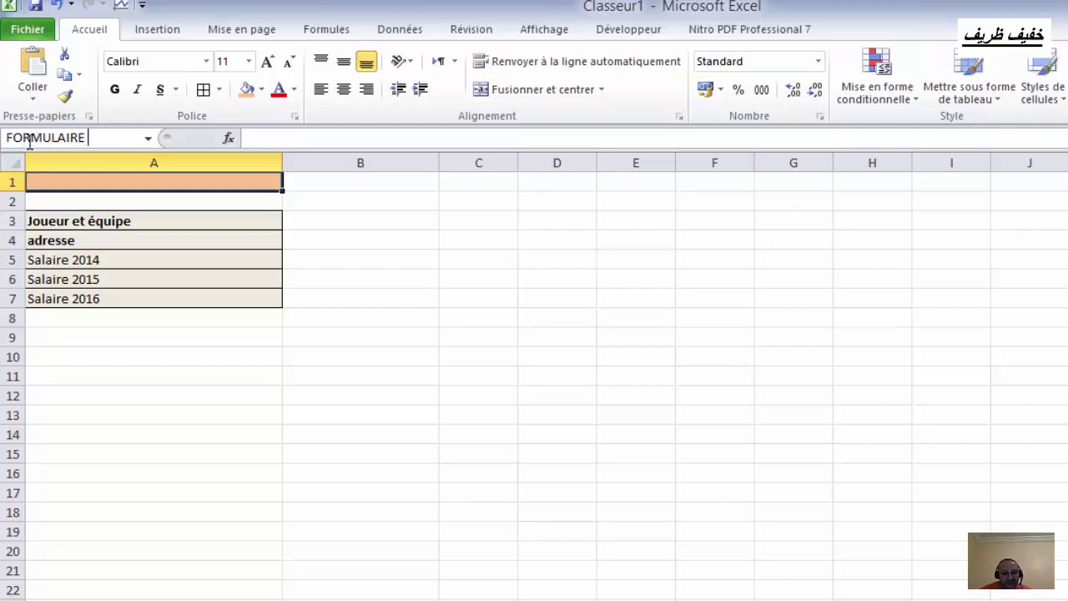
left_click(79, 245)
left_click(119, 182)
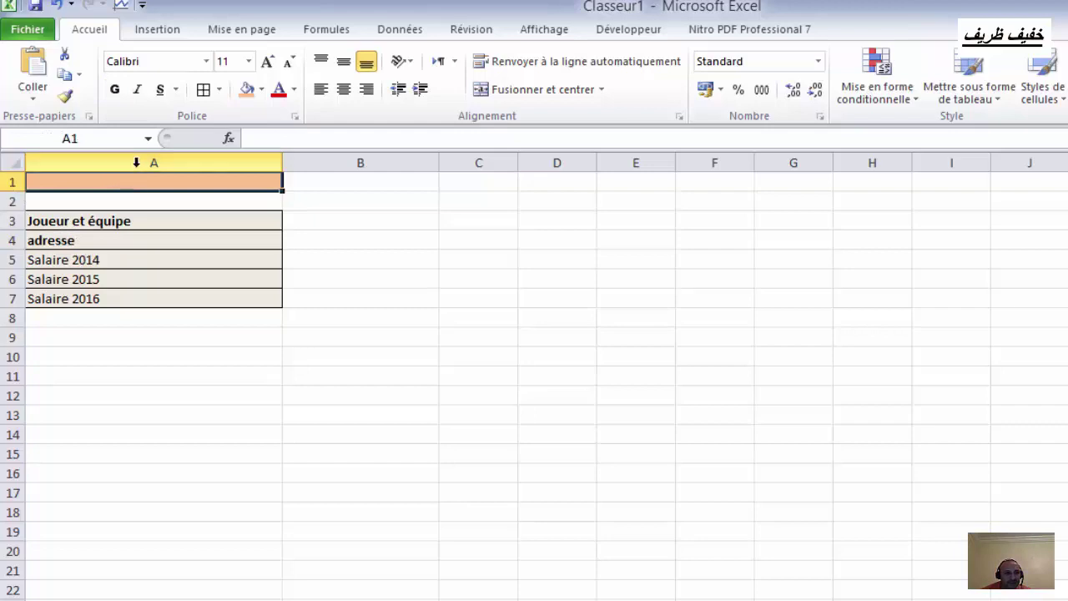
left_click(136, 161)
left_click(133, 265)
left_click(120, 182)
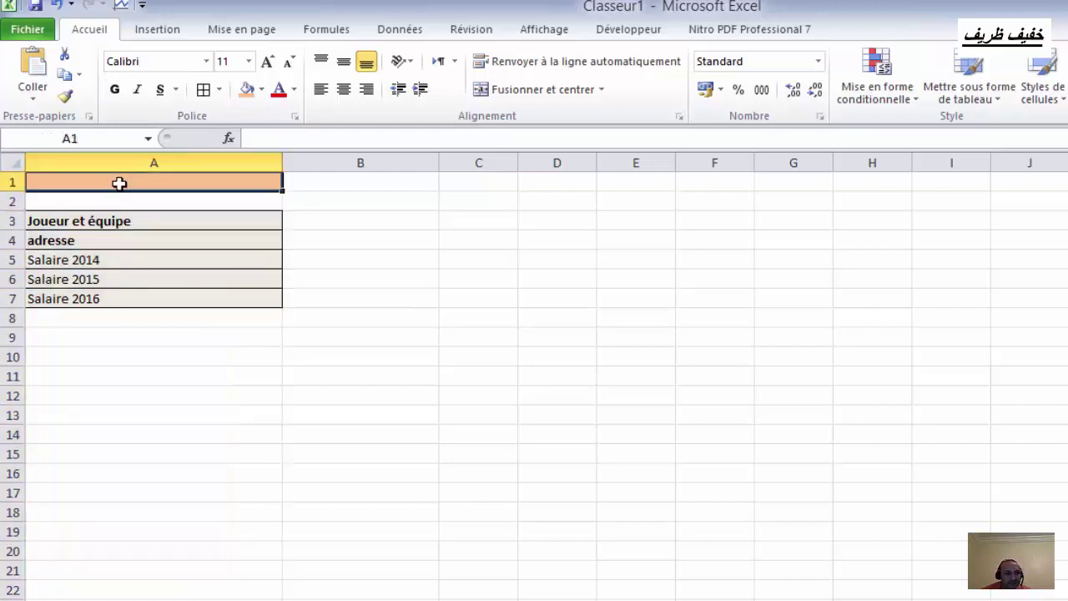
- Assign the name FORMULAIRE to the coloured cell A1 on the form sheet
left_click(53, 140)
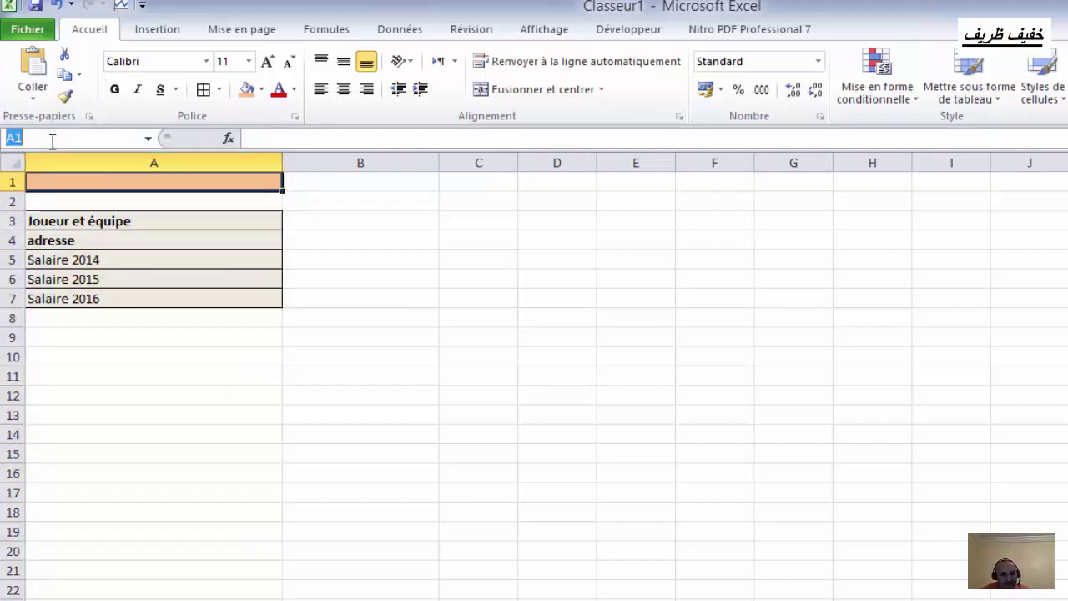
type("FORMUL")
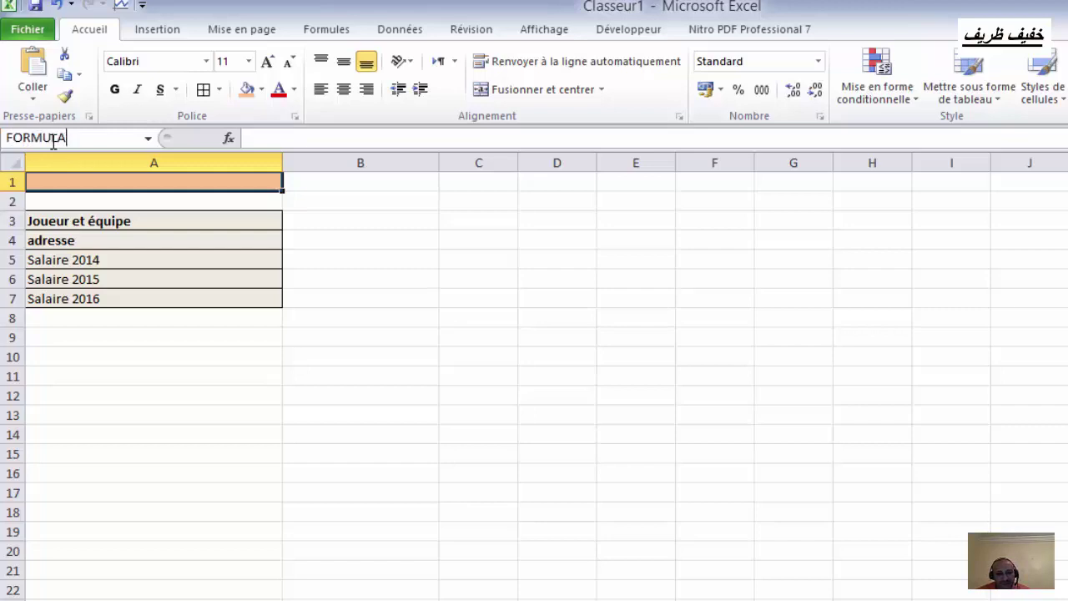
type("AIRE")
key("Return")
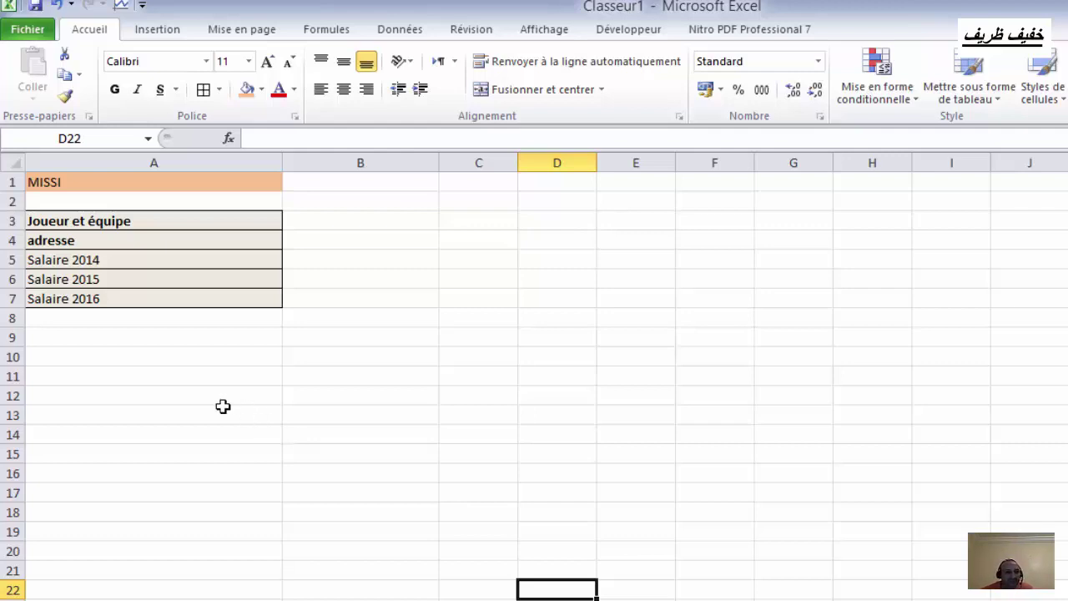
- Start a RECHERCHEV in the cell beside Joueur et équipe, with FORMULAIRE as the lookup value and Feuil1!A2:F18 as the table
left_click(359, 221)
type("=")
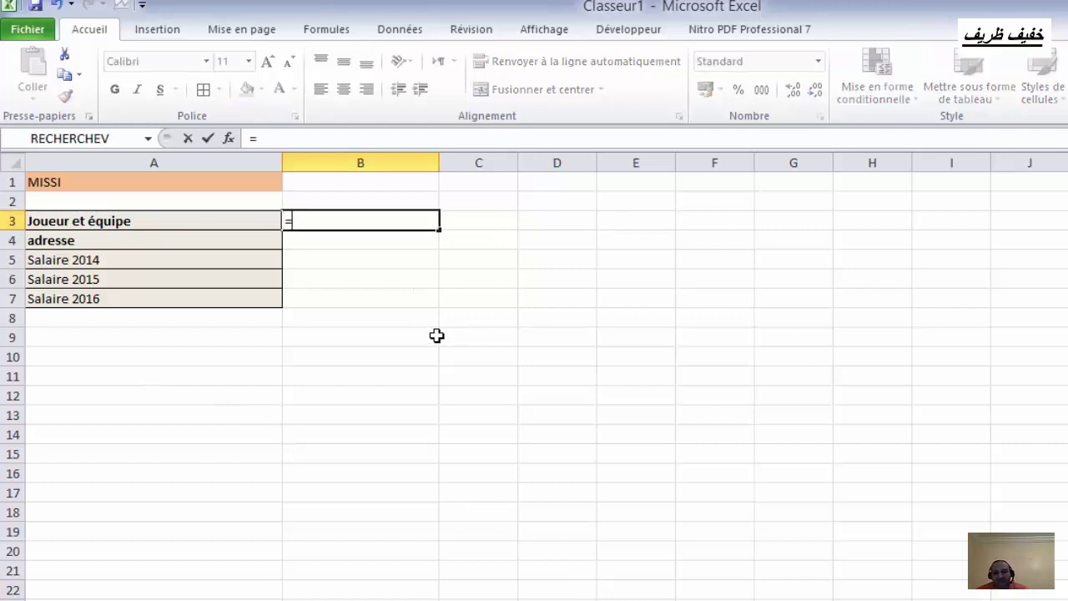
left_click(55, 140)
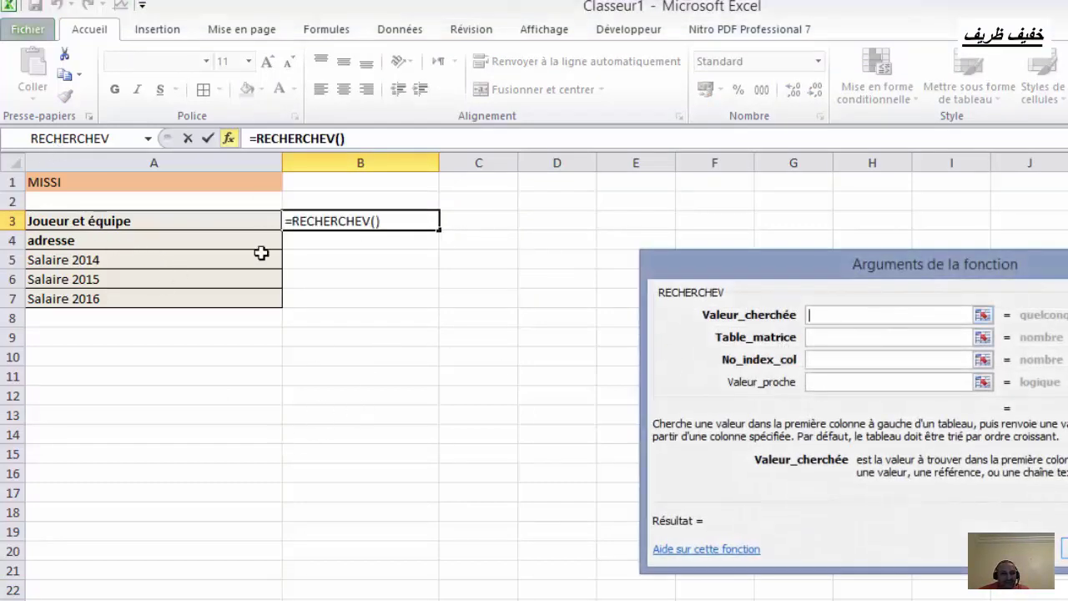
left_click(98, 181)
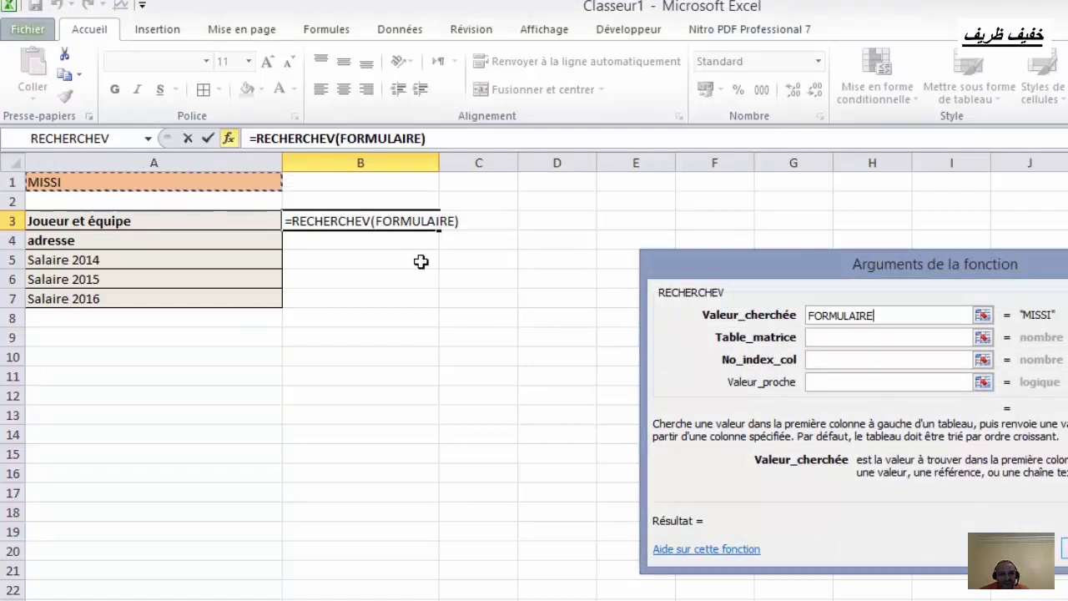
left_click(808, 337)
left_click(93, 599)
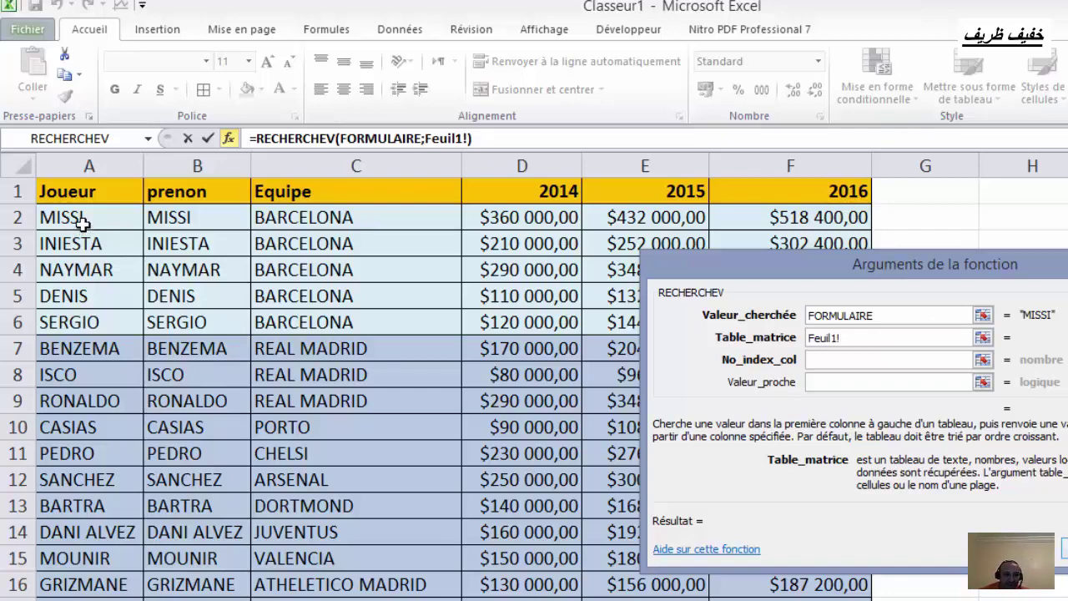
left_click_drag(81, 221, 834, 600)
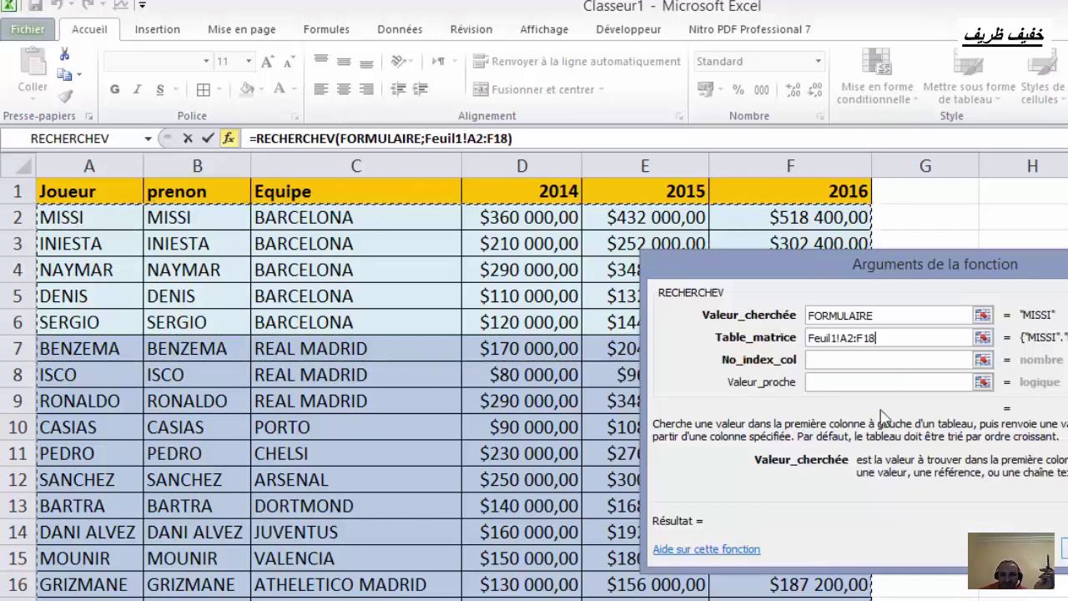
- Complete the RECHERCHEV in B3 with column index 2 and Valeur_proche 0
left_click(816, 360)
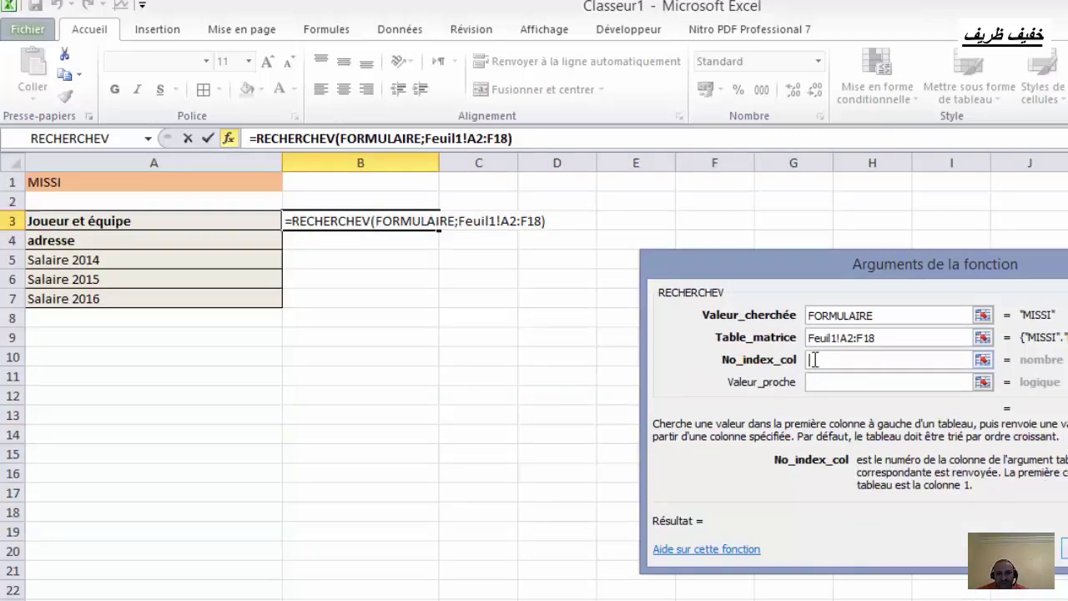
type("2")
left_click(818, 383)
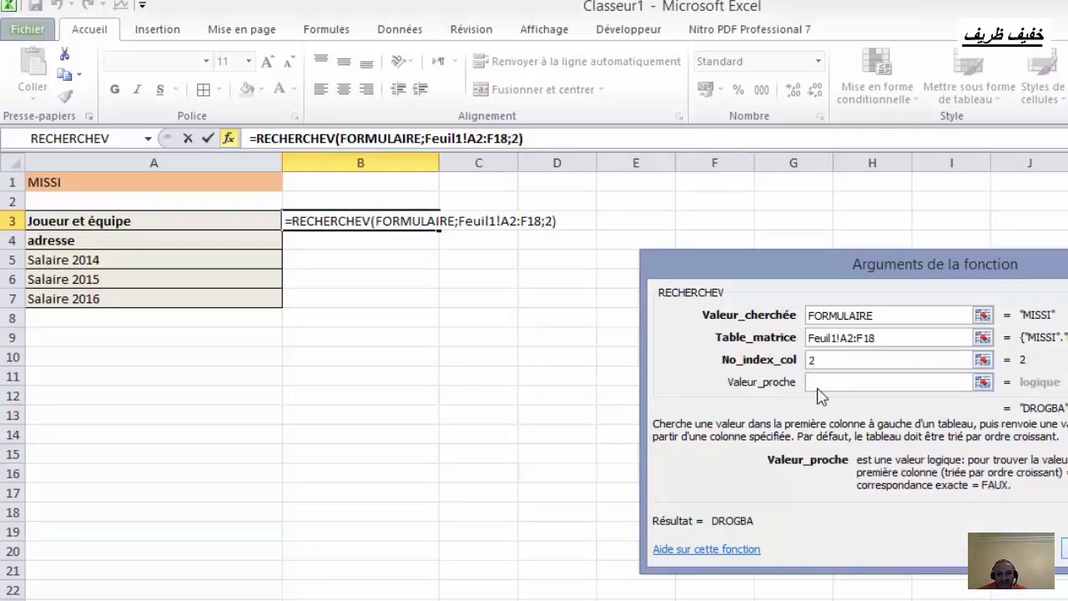
type("0")
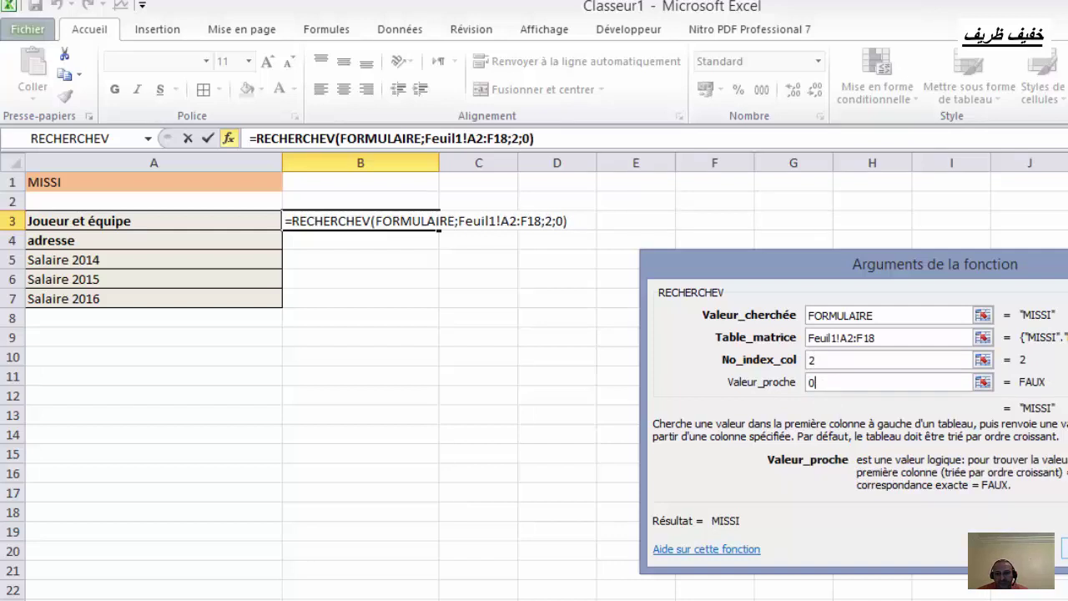
key("Return")
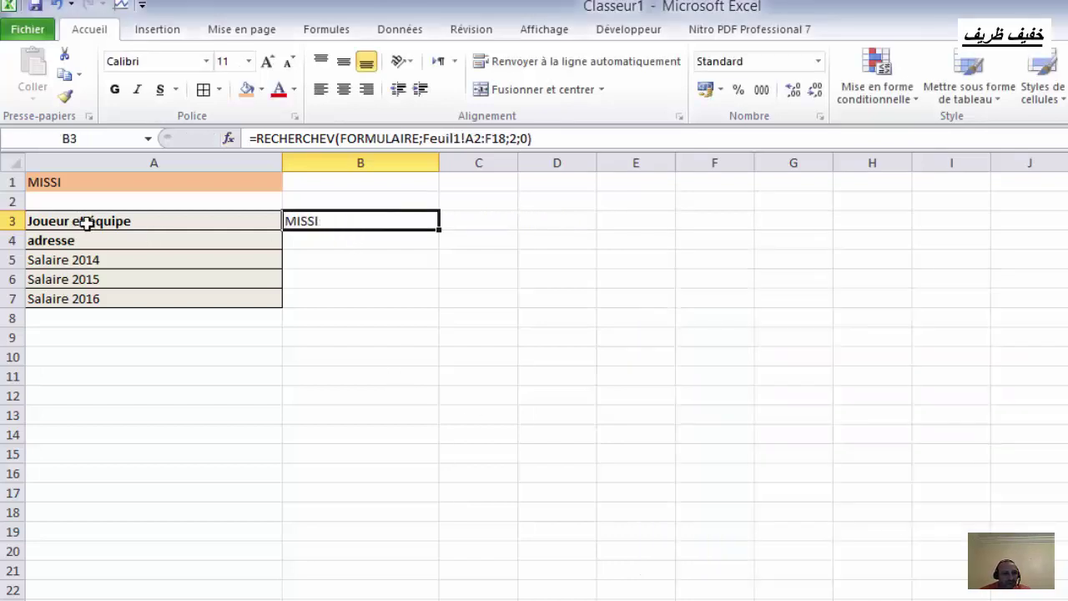
- Append & and a copy of the RECHERCHEV expression to the end of the formula in B3
left_click(543, 140)
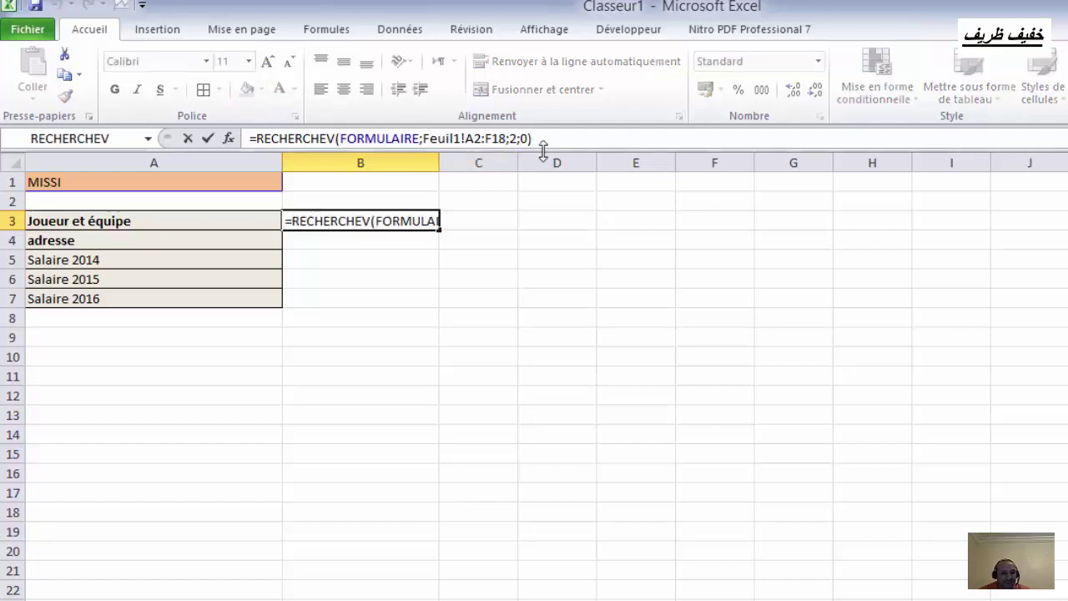
type("&")
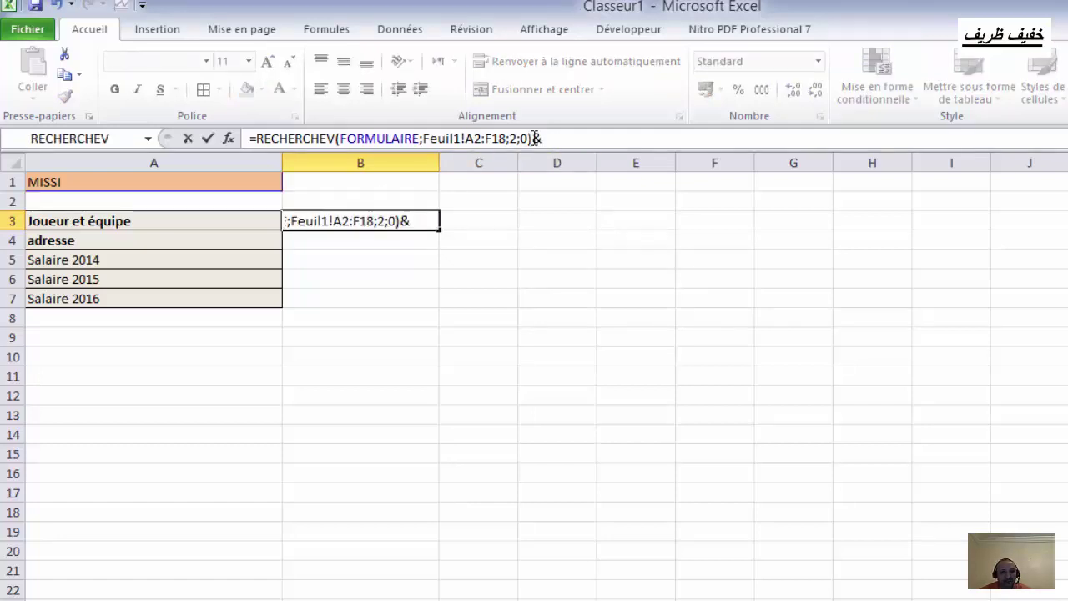
left_click_drag(530, 139, 255, 139)
key("ctrl+c")
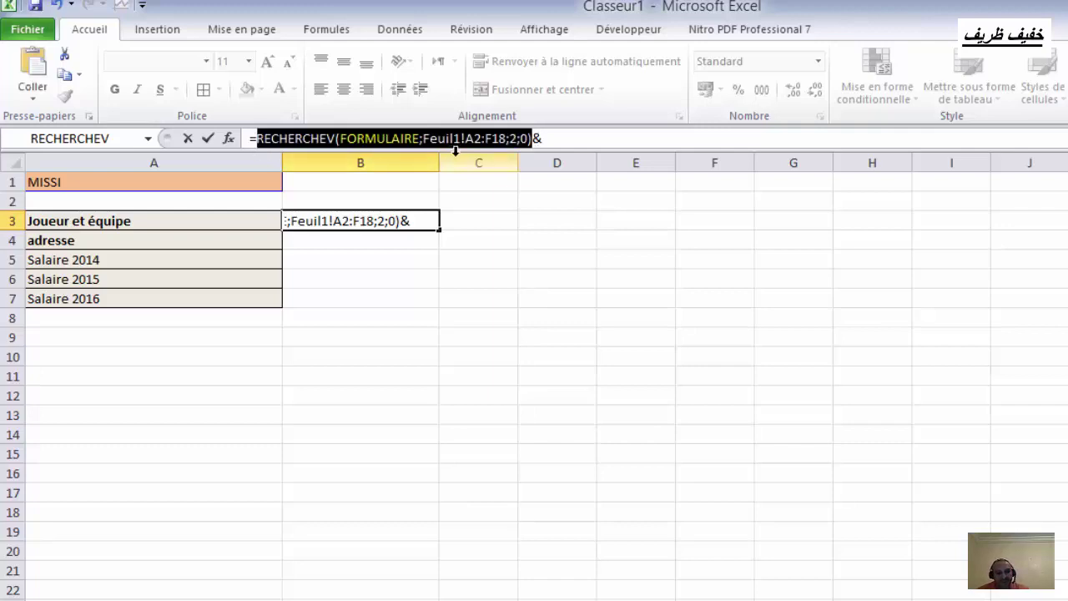
left_click(546, 138)
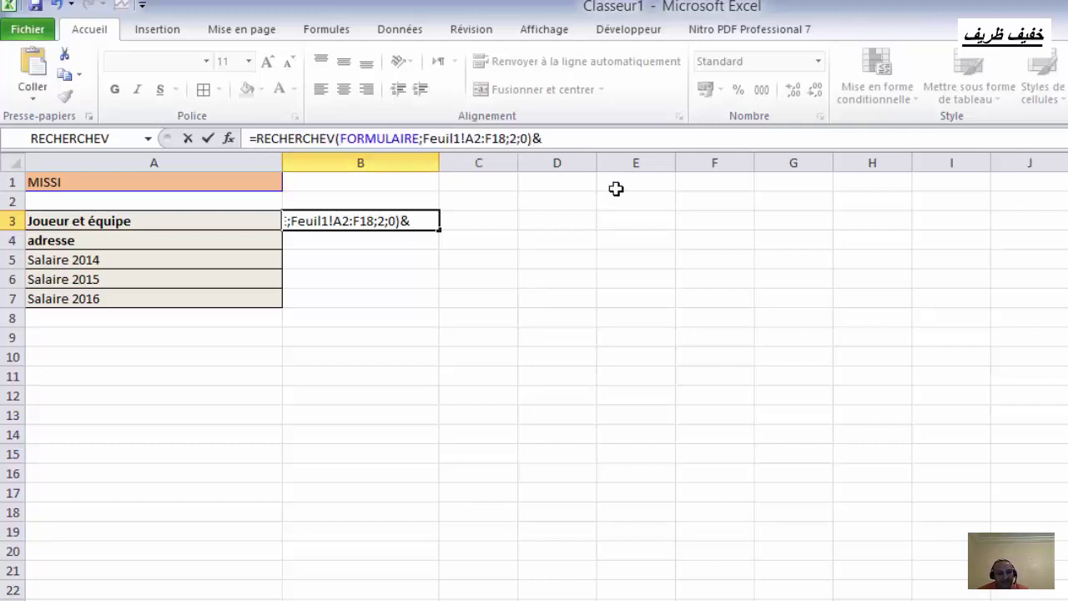
key("ctrl+v")
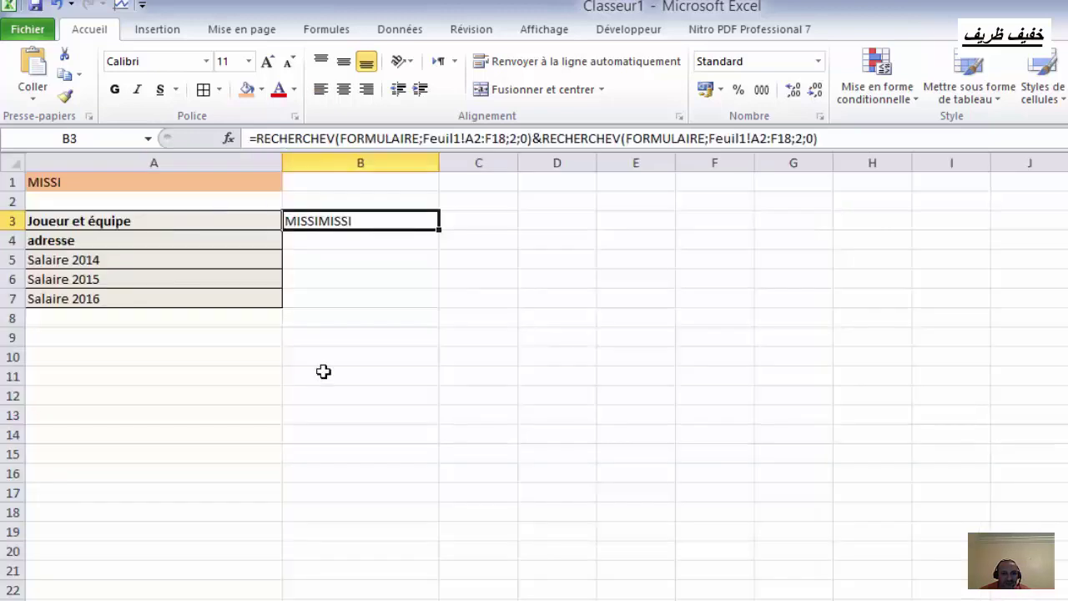
- Set the column index of the second RECHERCHEV in B3 to 3
left_click(802, 139)
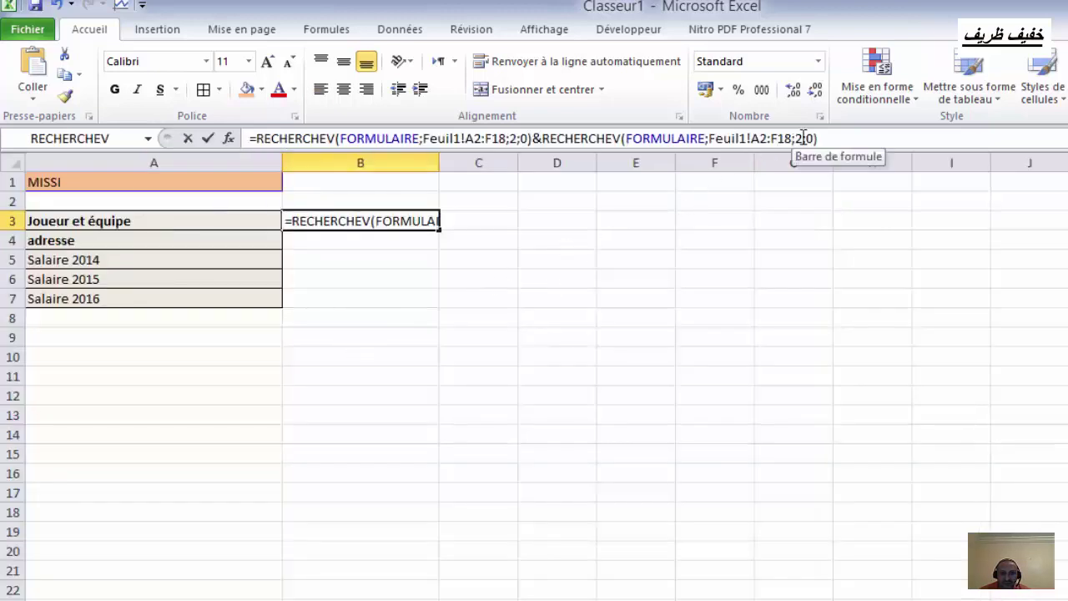
type("3")
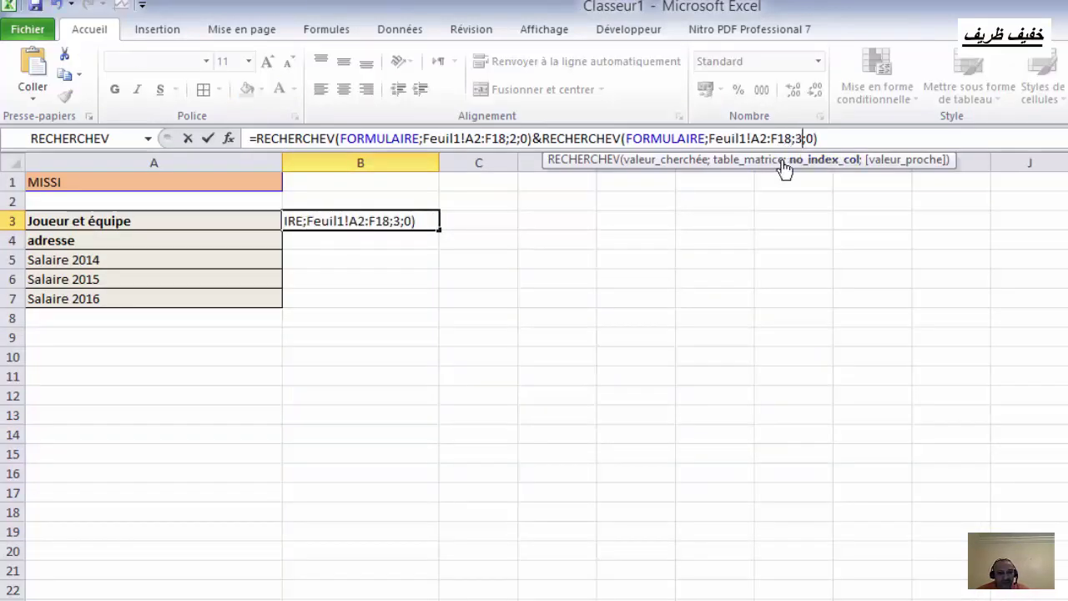
key("Return")
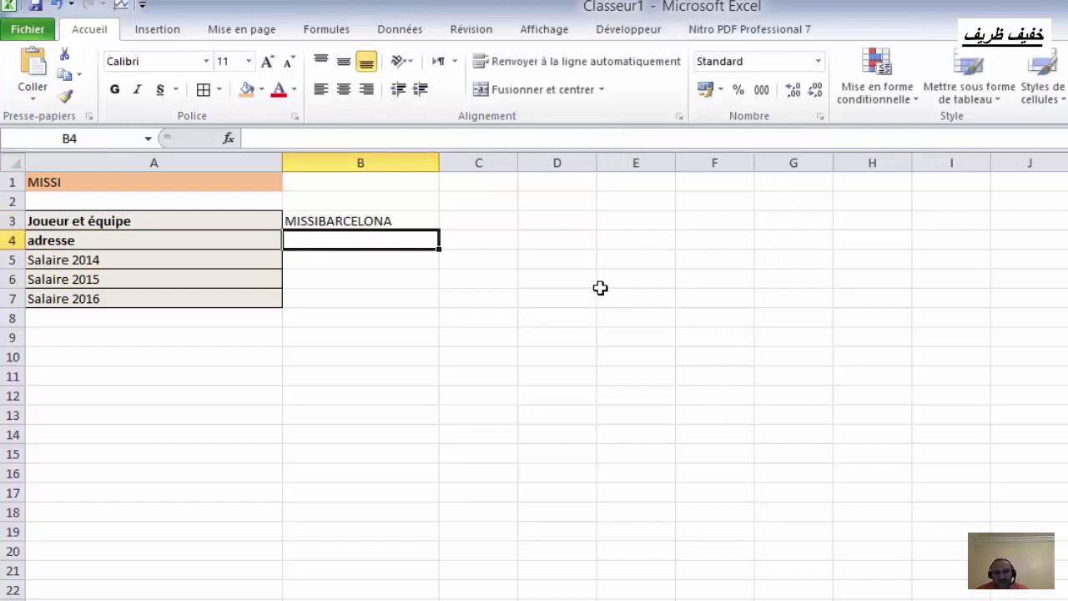
- Insert a space between the player and team by adding " "& before the second RECHERCHEV in B3
left_click(380, 222)
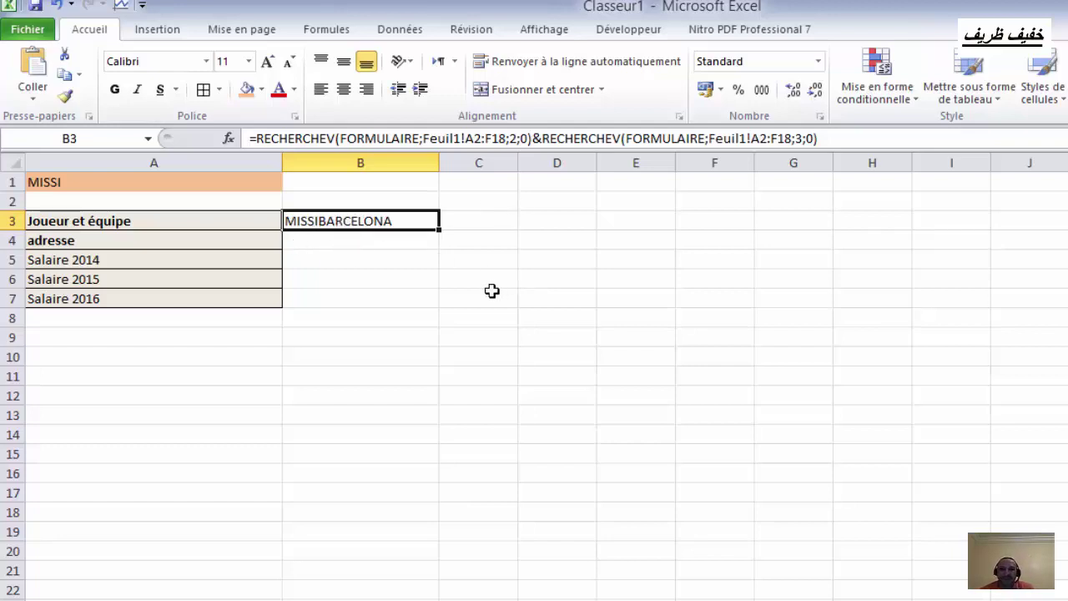
left_click(541, 138)
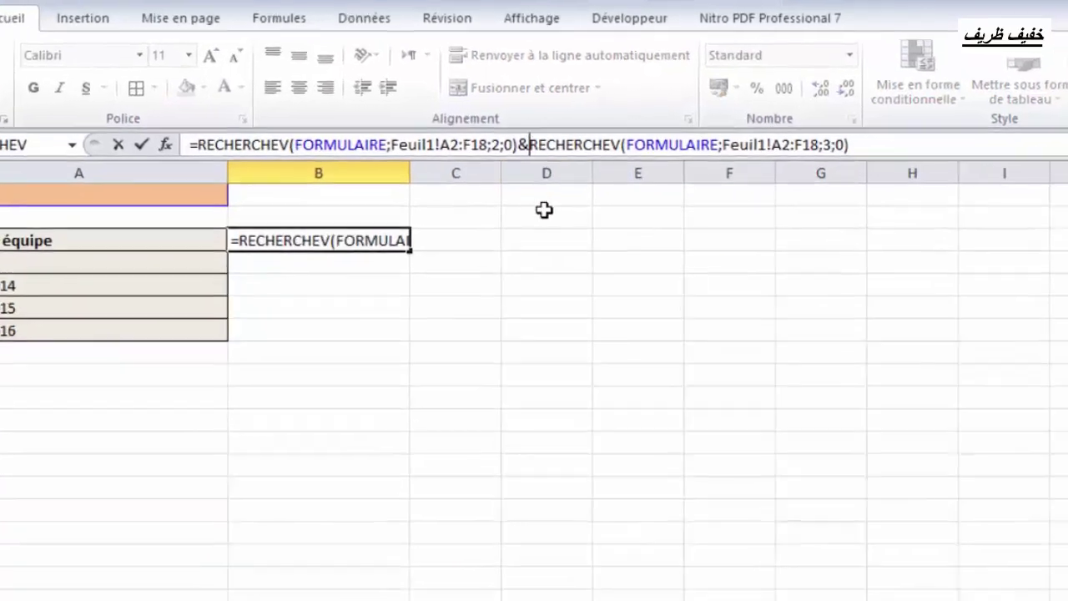
type("\"")
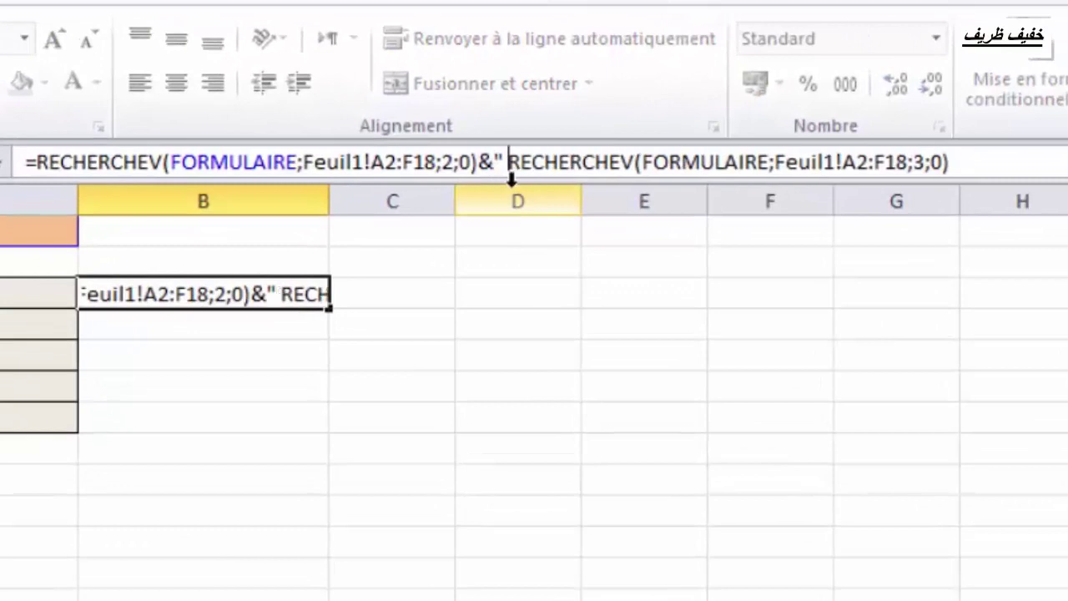
type(" \"")
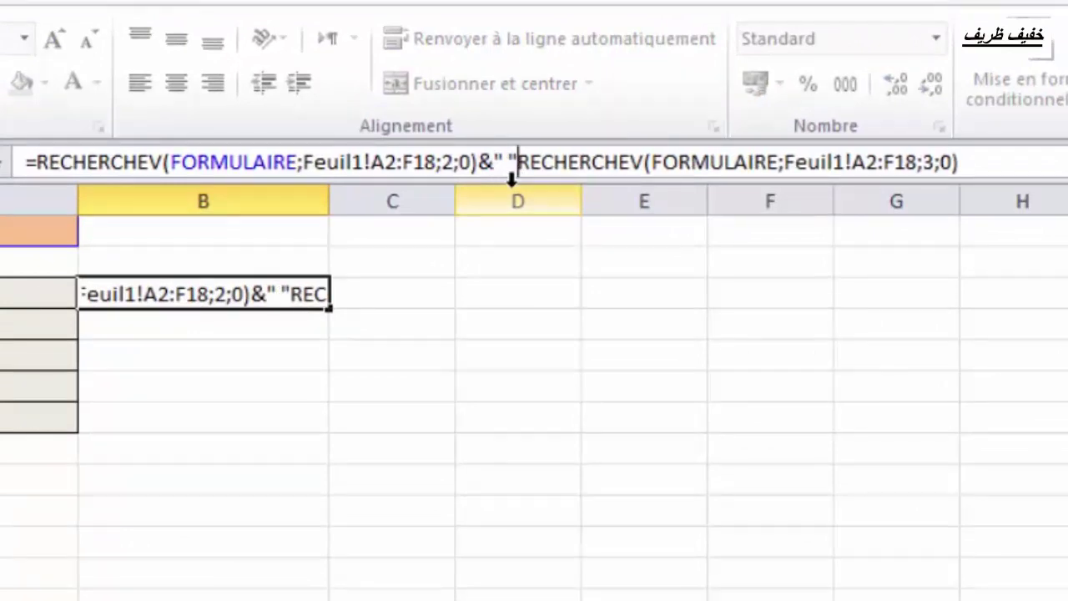
type("&")
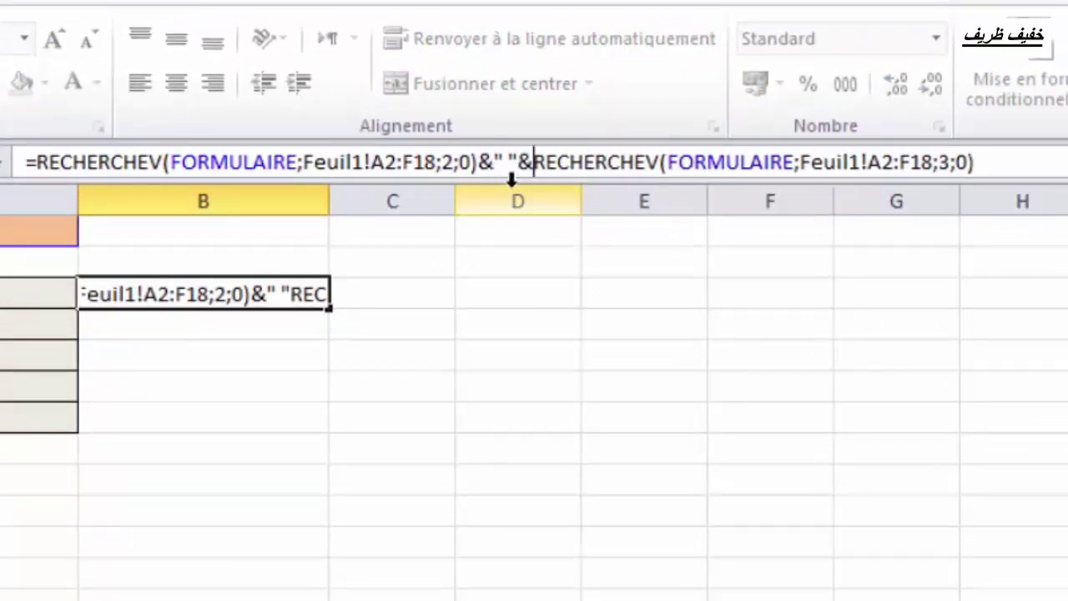
left_click(993, 161)
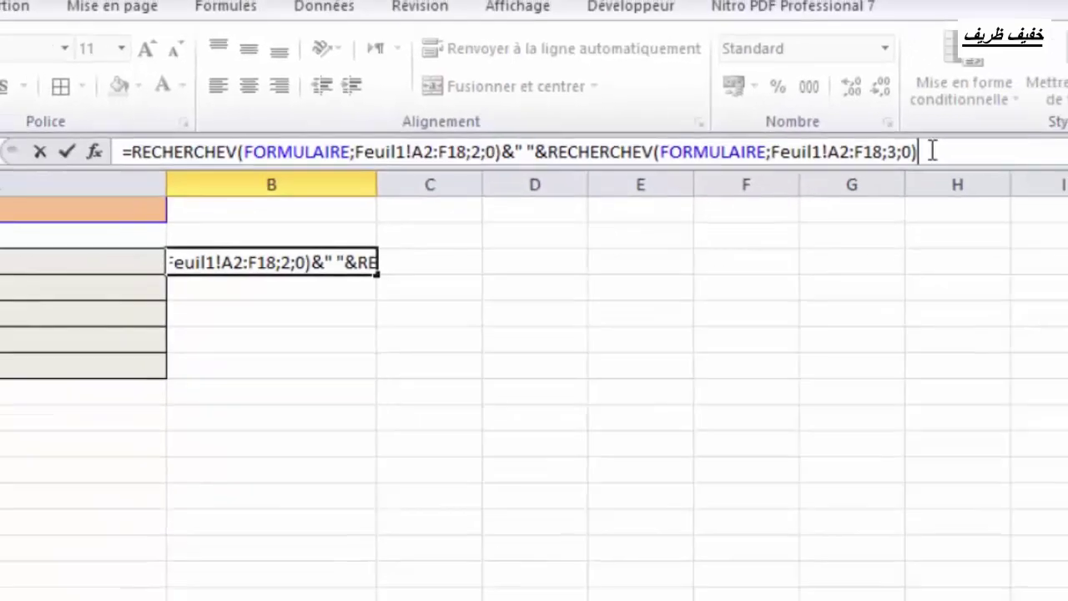
key("Return")
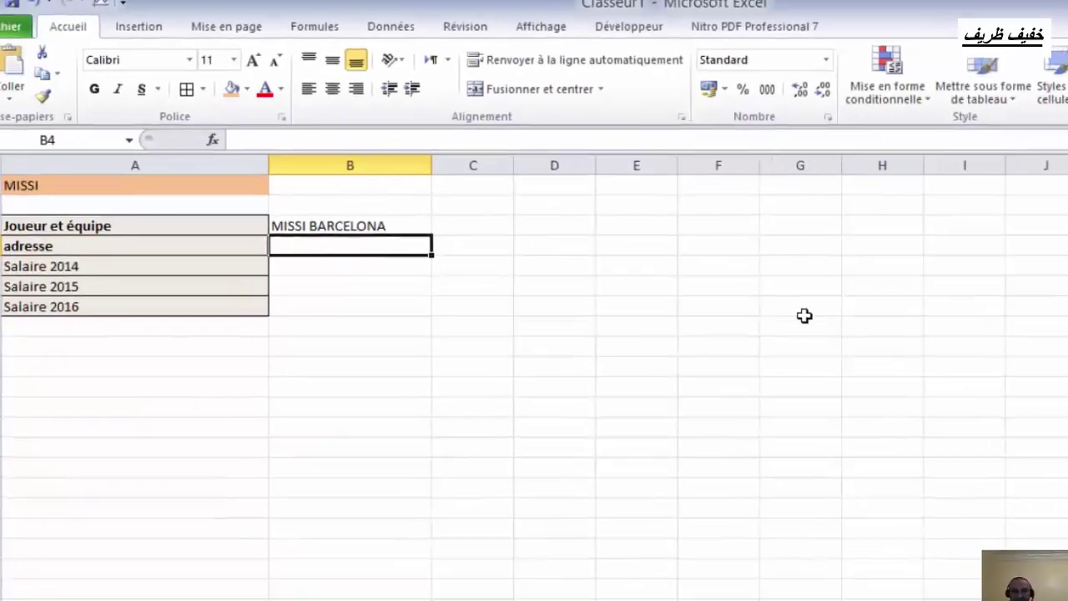
- Delete the adresse row and start a RECHERCHEV in B4 for Salaire 2014 with FORMULAIRE as Valeur_cherchée
left_click(236, 259)
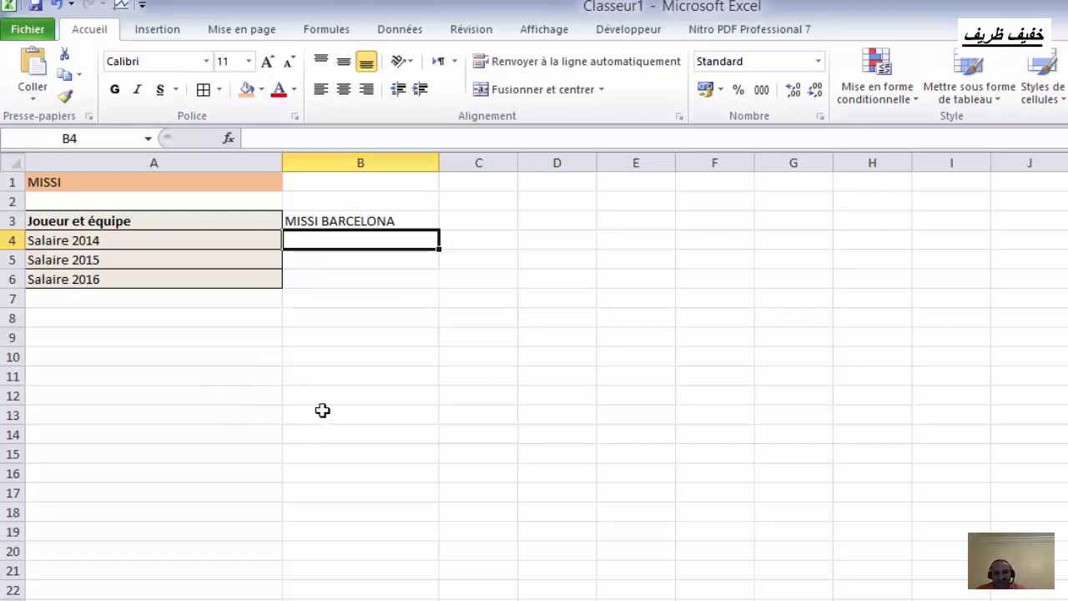
type("=")
left_click(25, 138)
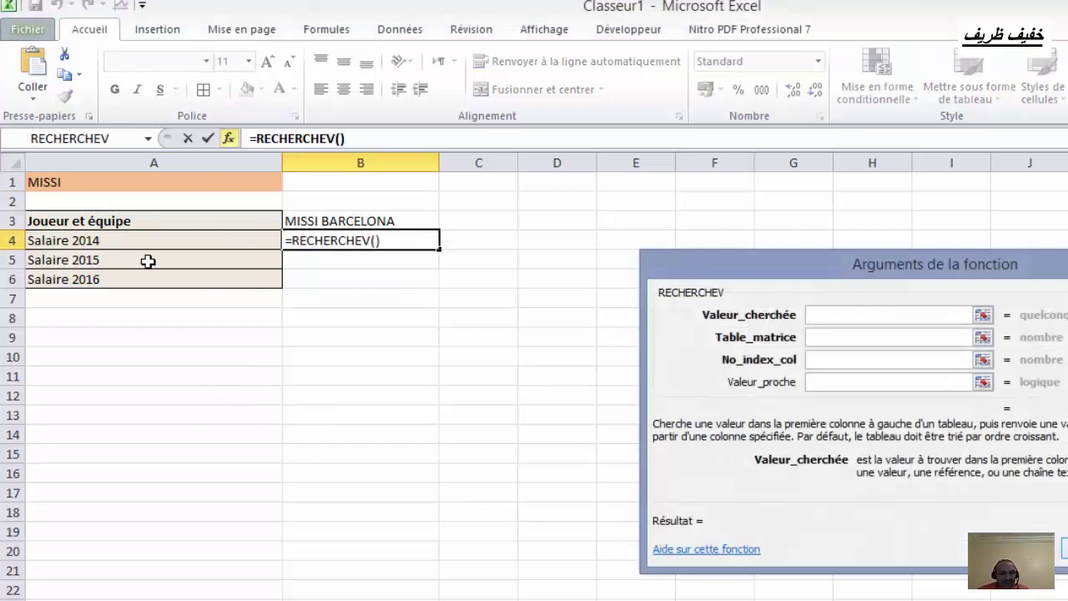
left_click(86, 181)
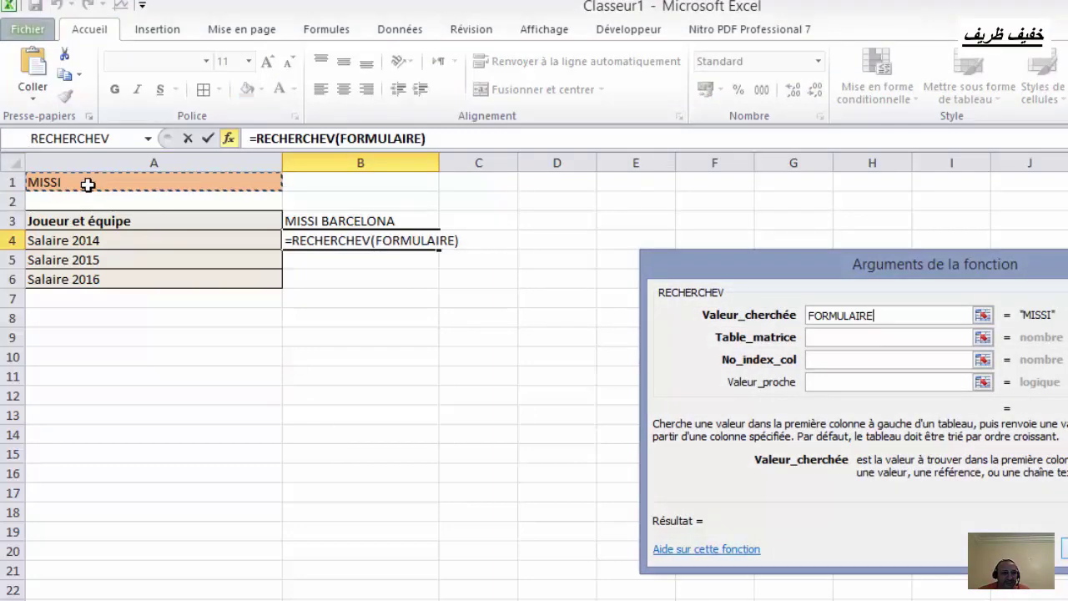
- Set Table_matrice of the RECHERCHEV in B4 to the player data range Feuil1!A2:F18
left_click(841, 339)
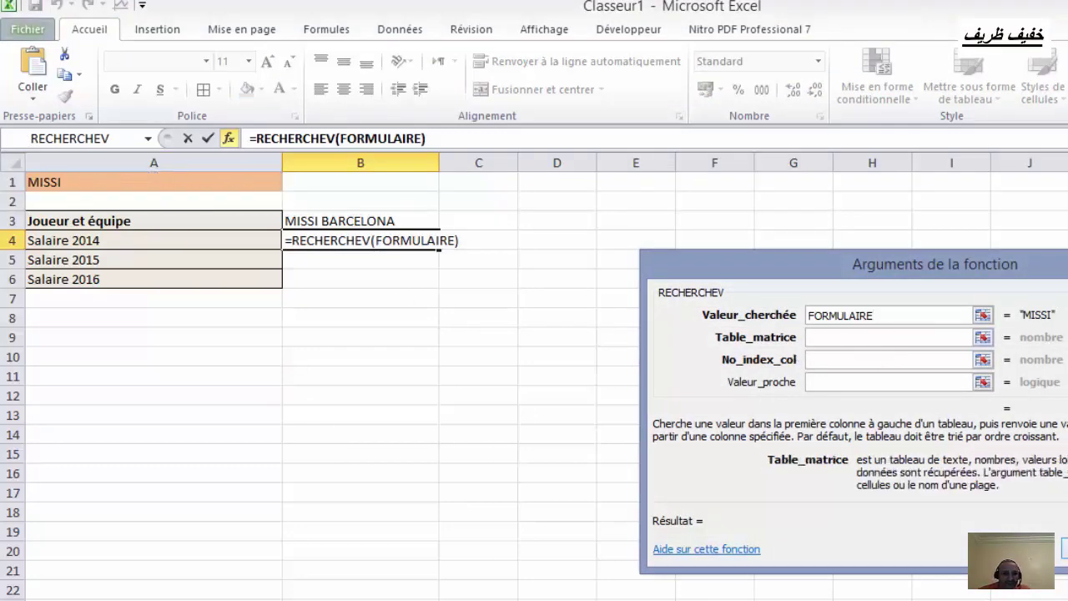
left_click(93, 600)
left_click_drag(82, 231, 834, 597)
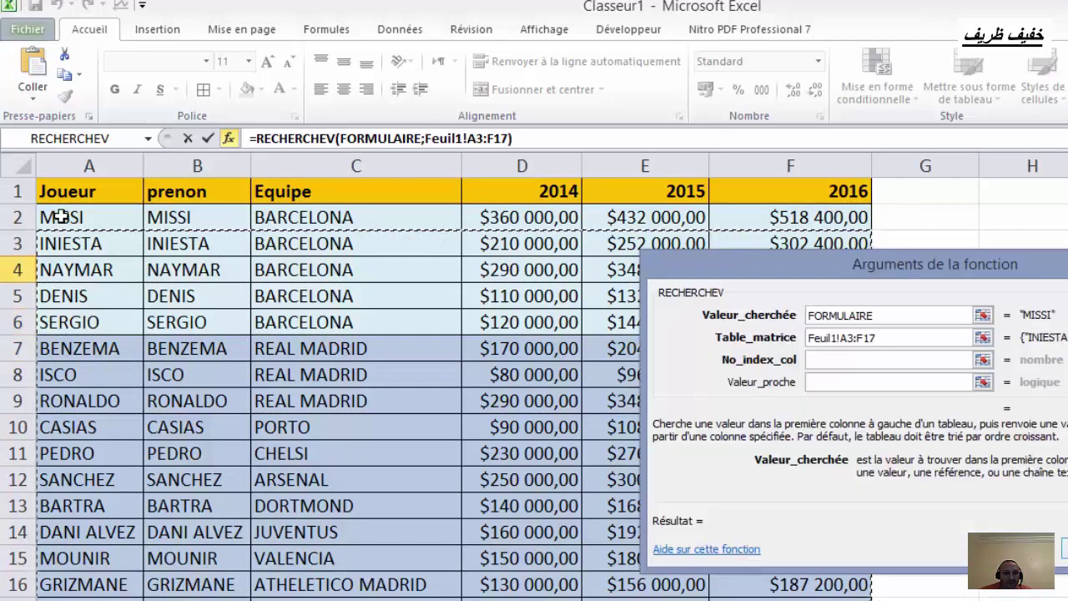
left_click_drag(63, 216, 751, 597)
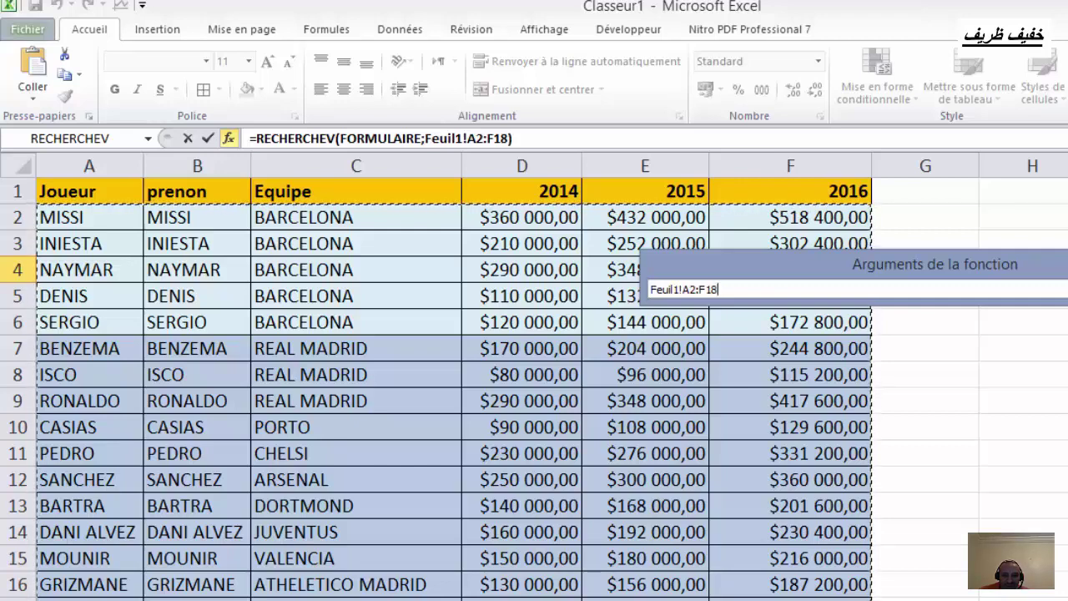
key("Return")
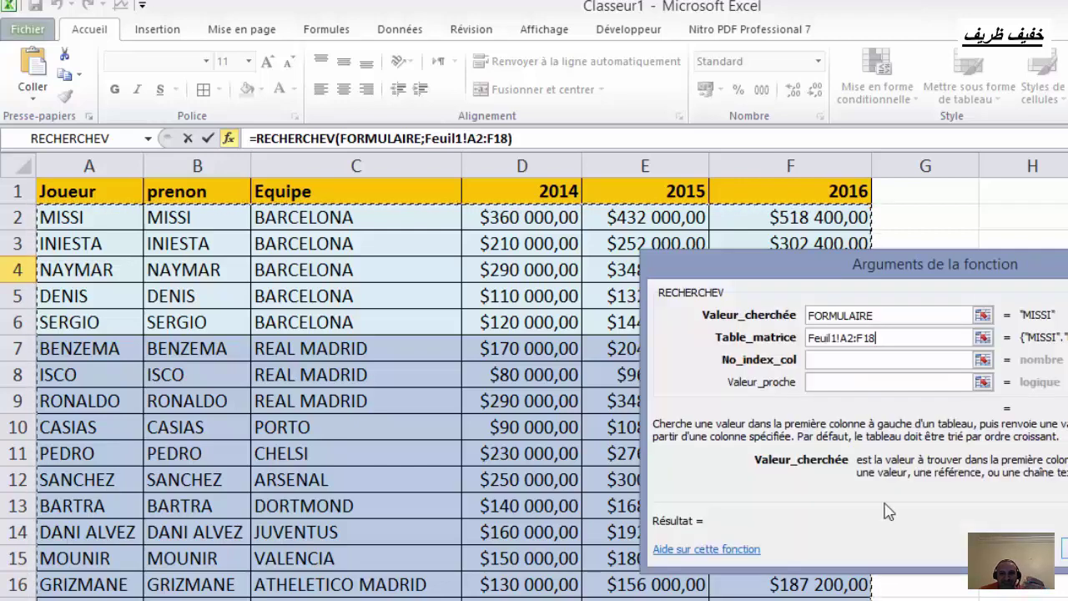
- Complete the RECHERCHEV in B4 with column index 4 and Valeur_proche 0
left_click(853, 359)
type("4")
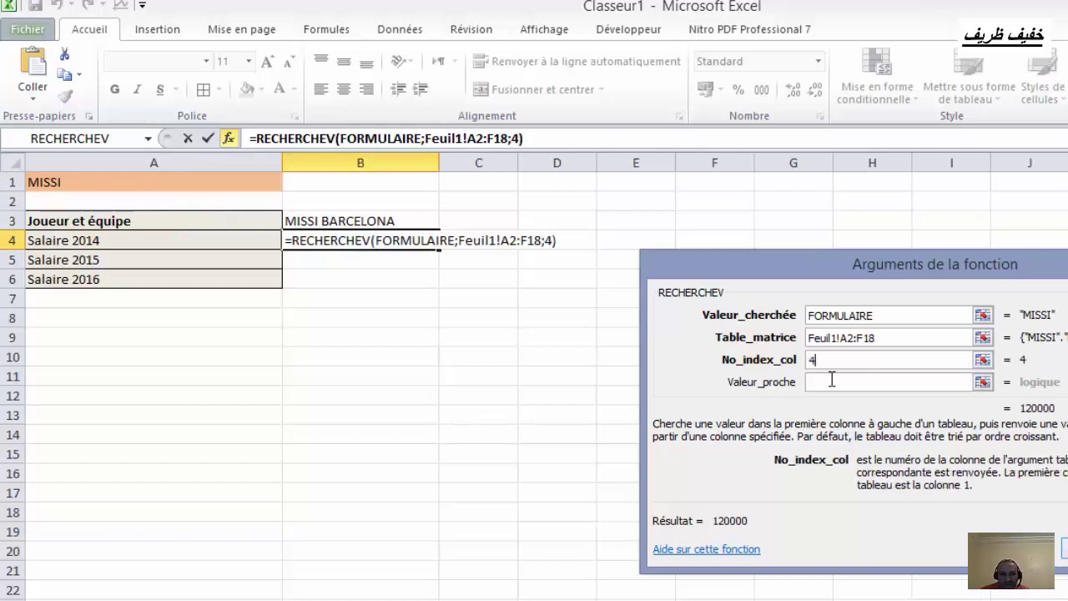
left_click(811, 384)
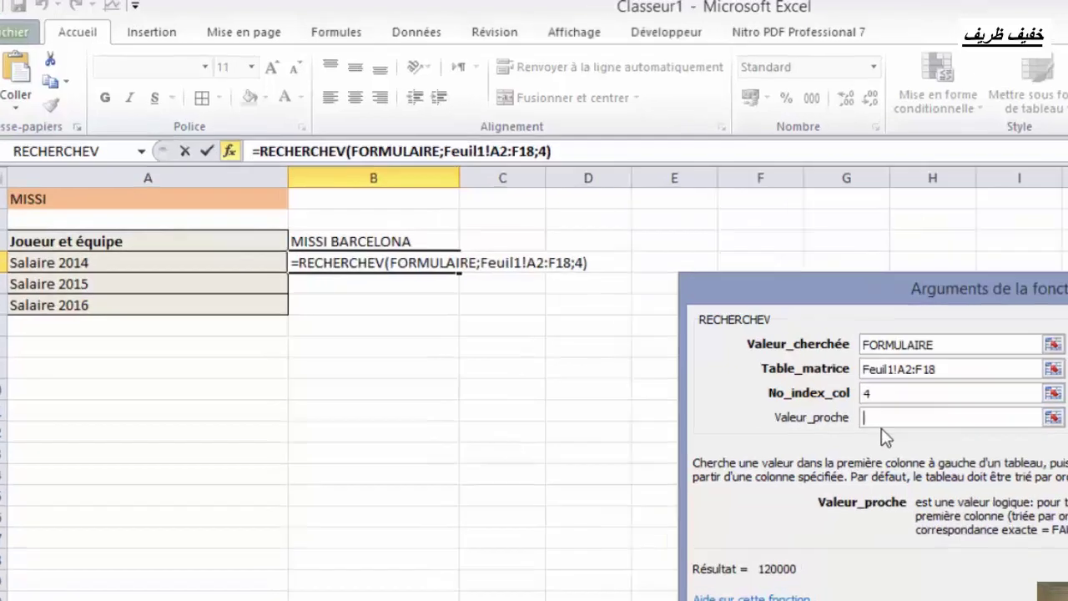
type("0")
key("Return")
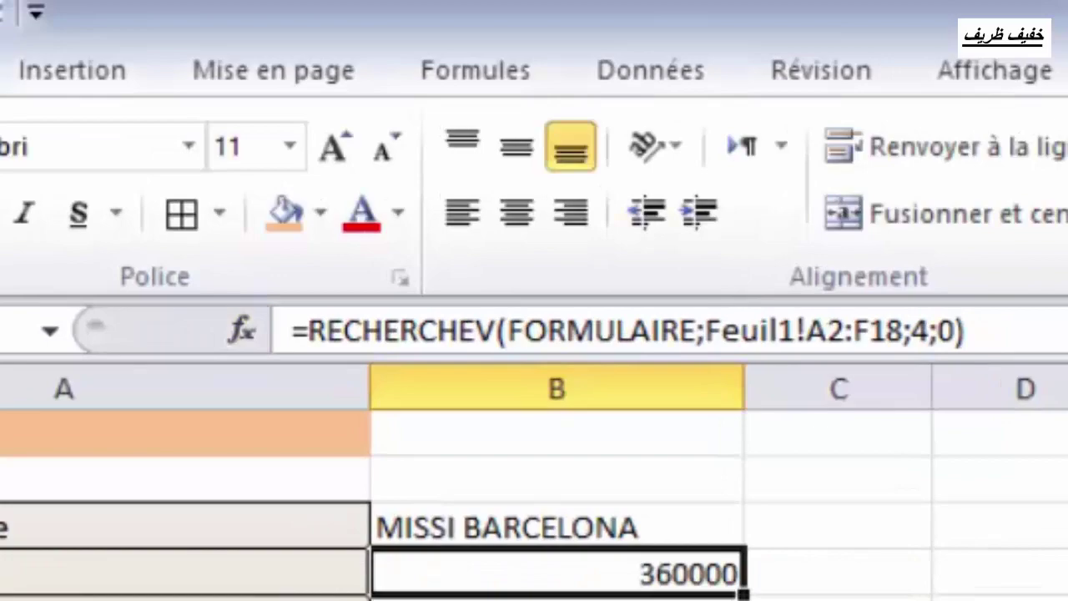
- Start a RECHERCHEV in B5 for Salaire 2015 with FORMULAIRE as Valeur_cherchée and Feuil1!A2:F18 as Table_matrice
left_click(448, 439)
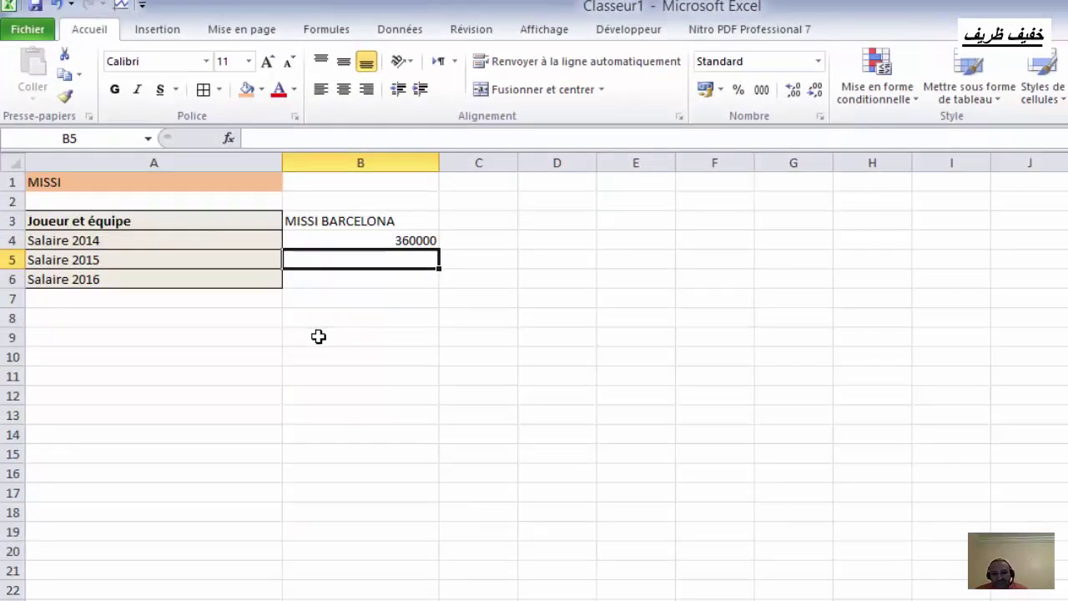
type("=")
left_click(34, 138)
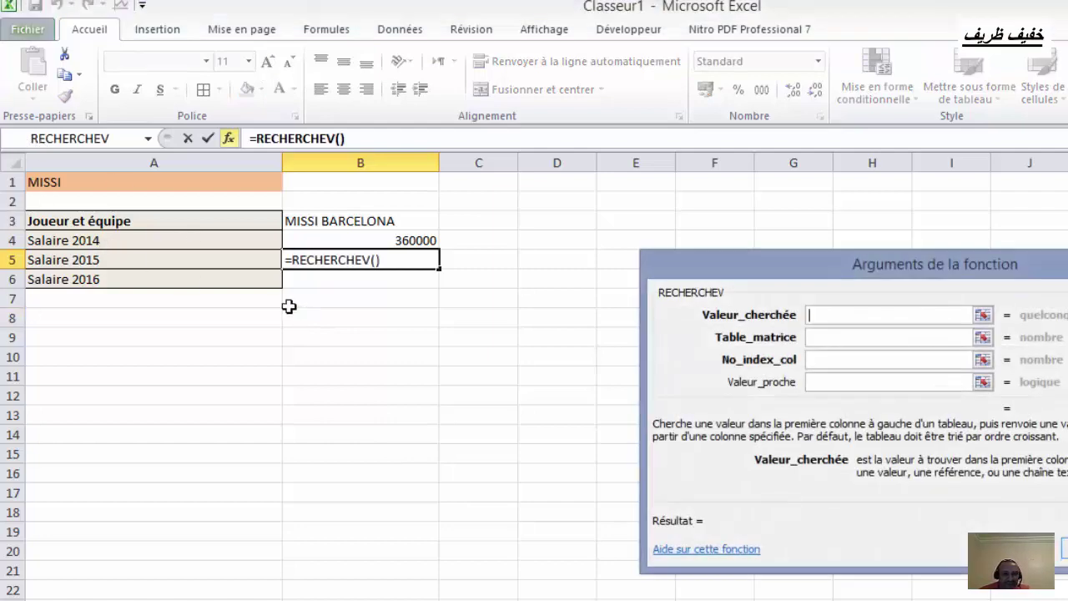
left_click(135, 181)
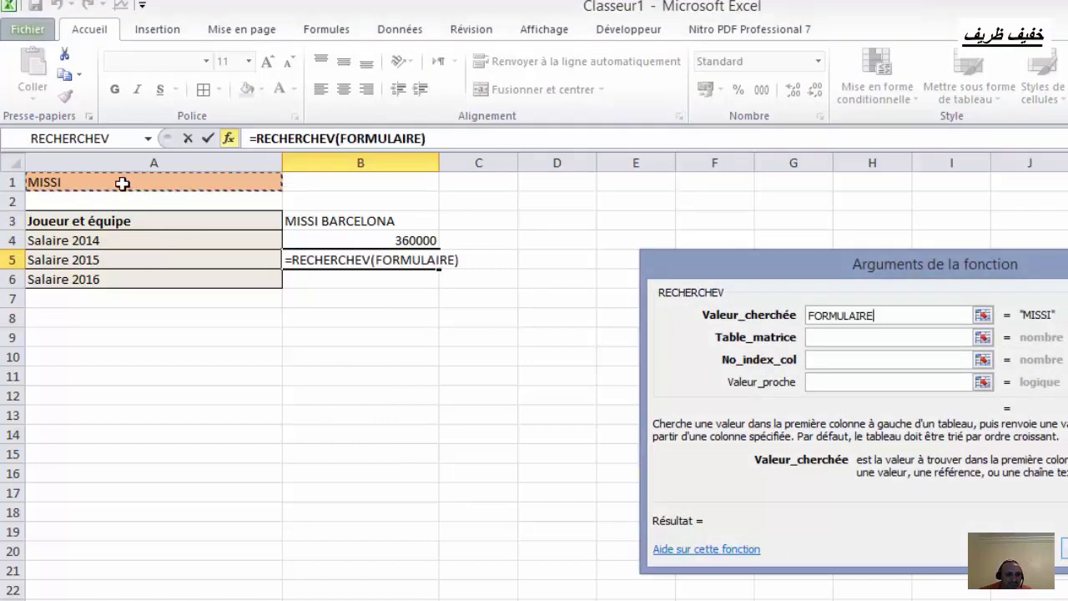
left_click(823, 340)
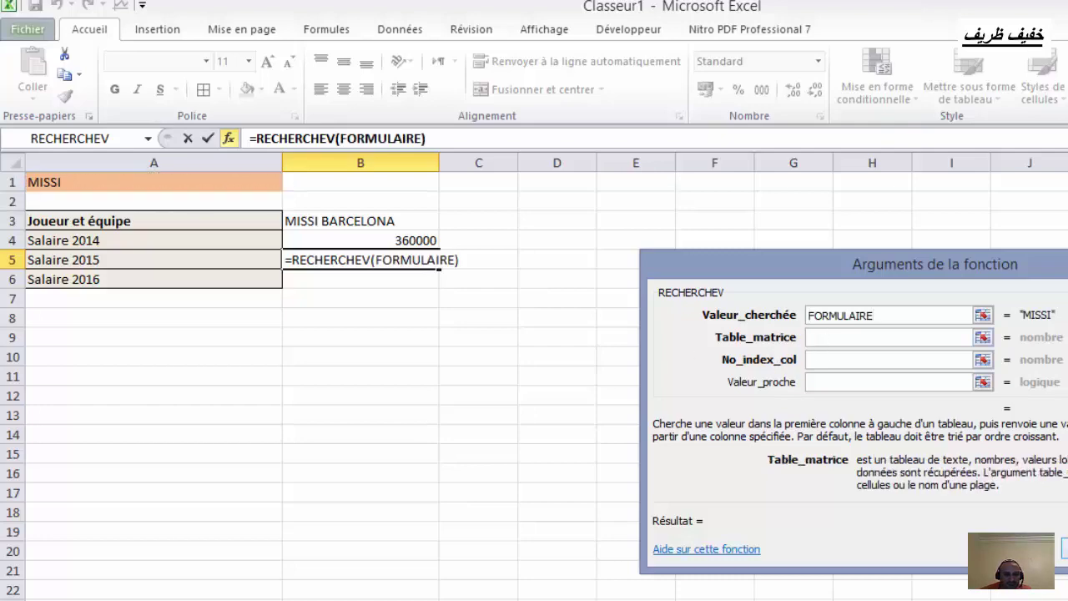
left_click(92, 600)
left_click_drag(79, 223, 790, 600)
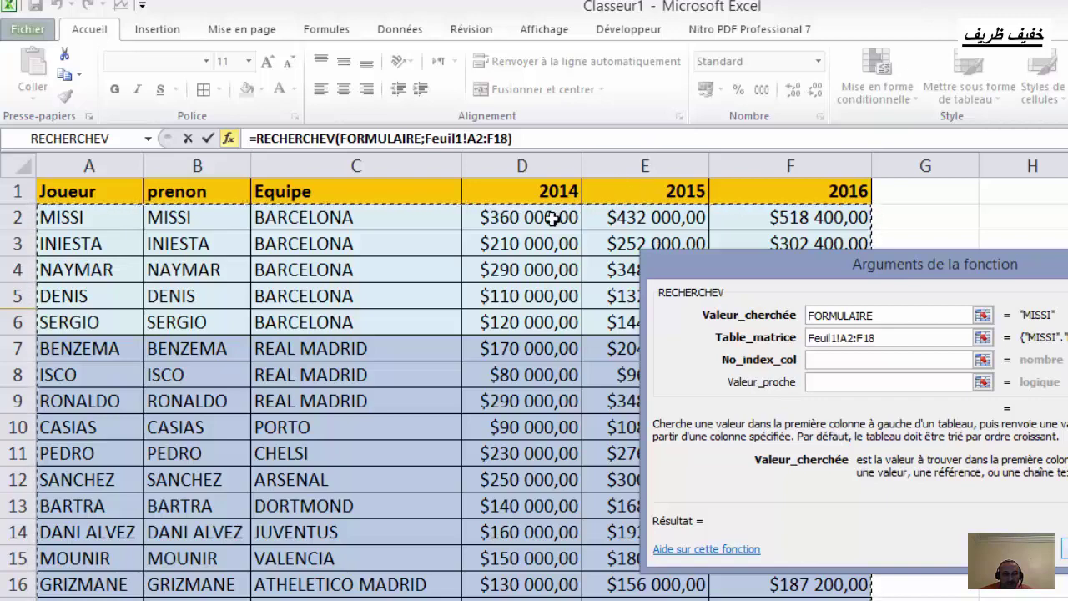
- Complete the RECHERCHEV in B5 with column index 5 and Valeur_proche 0
left_click(815, 362)
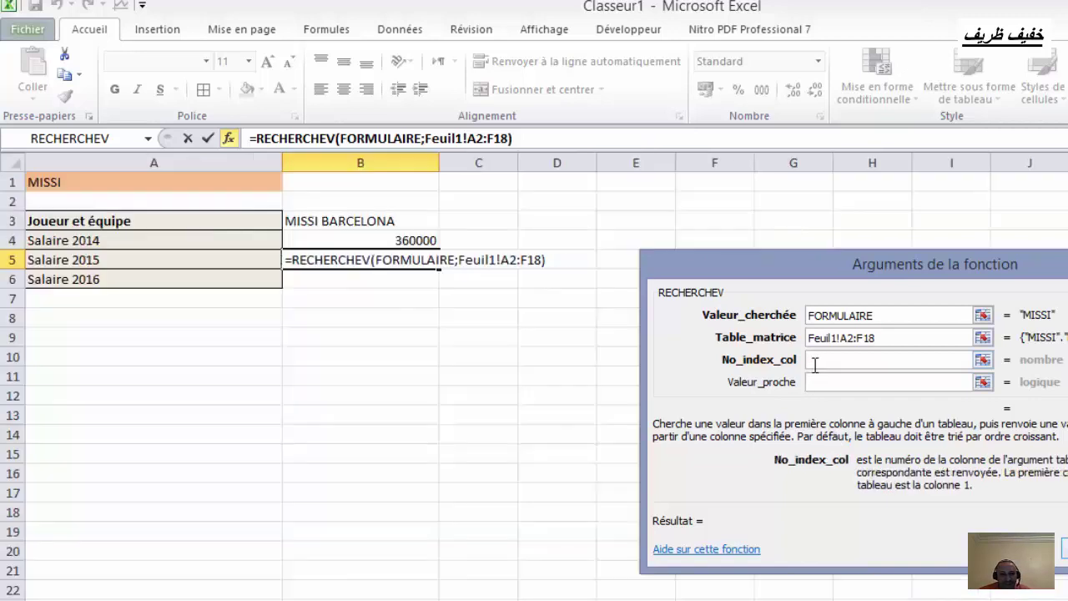
type("5")
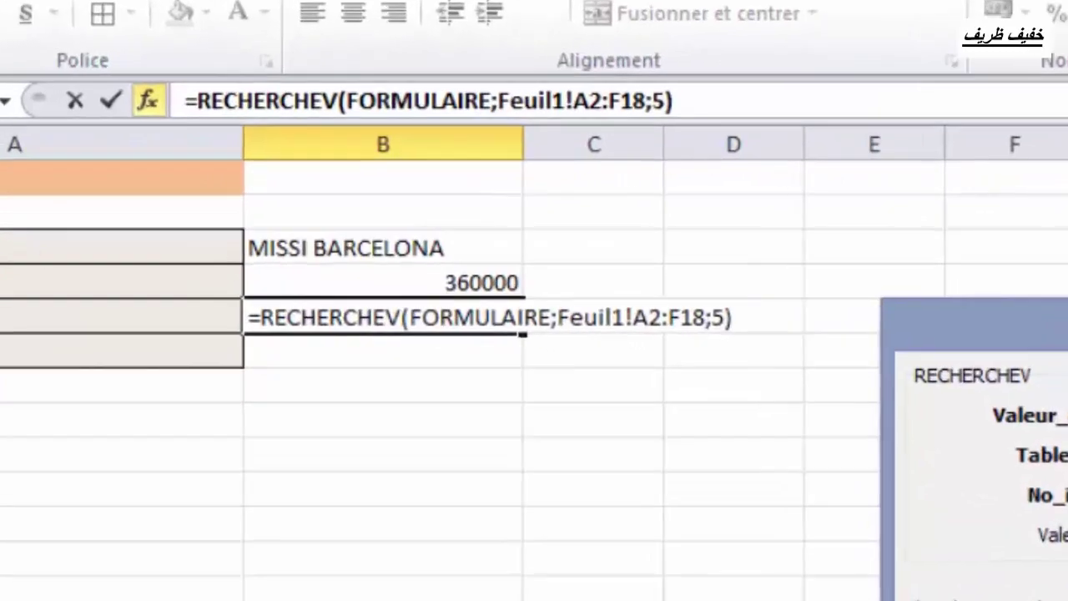
key("Tab")
type("0")
key("Return")
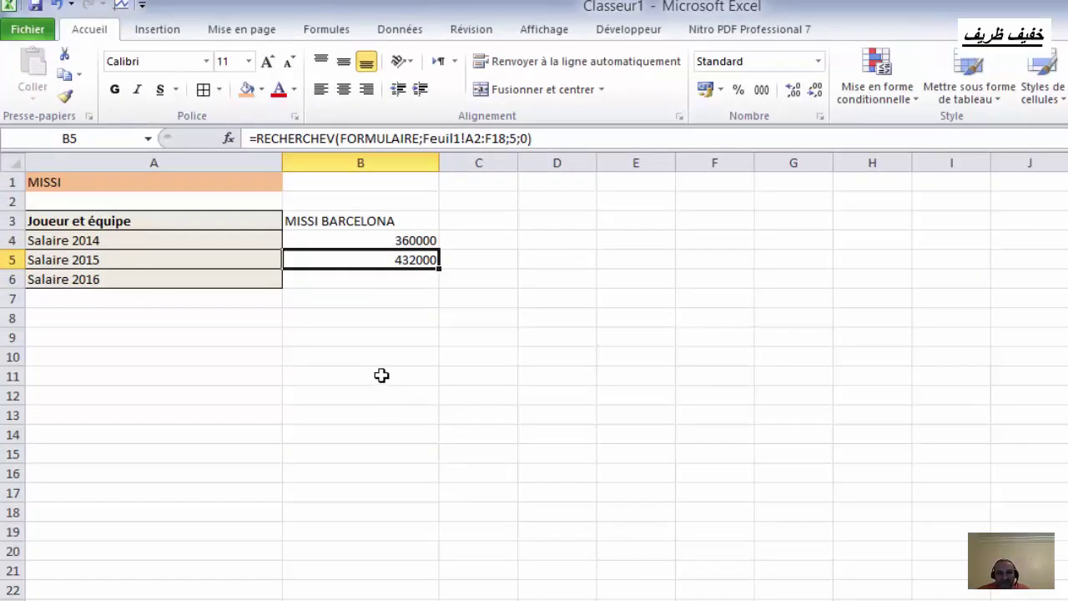
- Start a RECHERCHEV in B6 for Salaire 2016 with FORMULAIRE as Valeur_cherchée and Feuil1!A2:F18 as Table_matrice
left_click(317, 275)
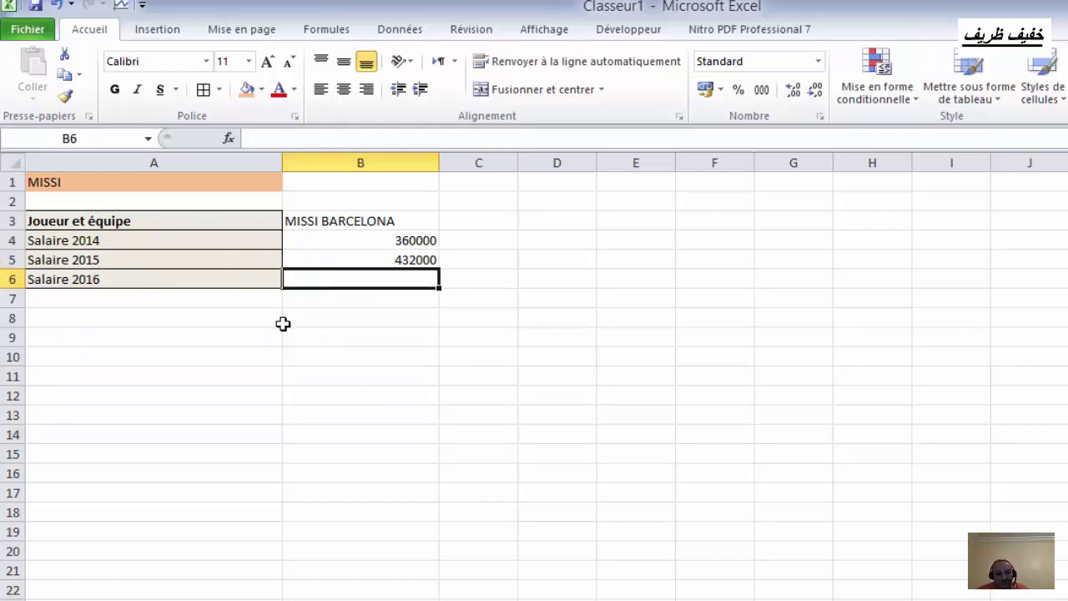
type("=")
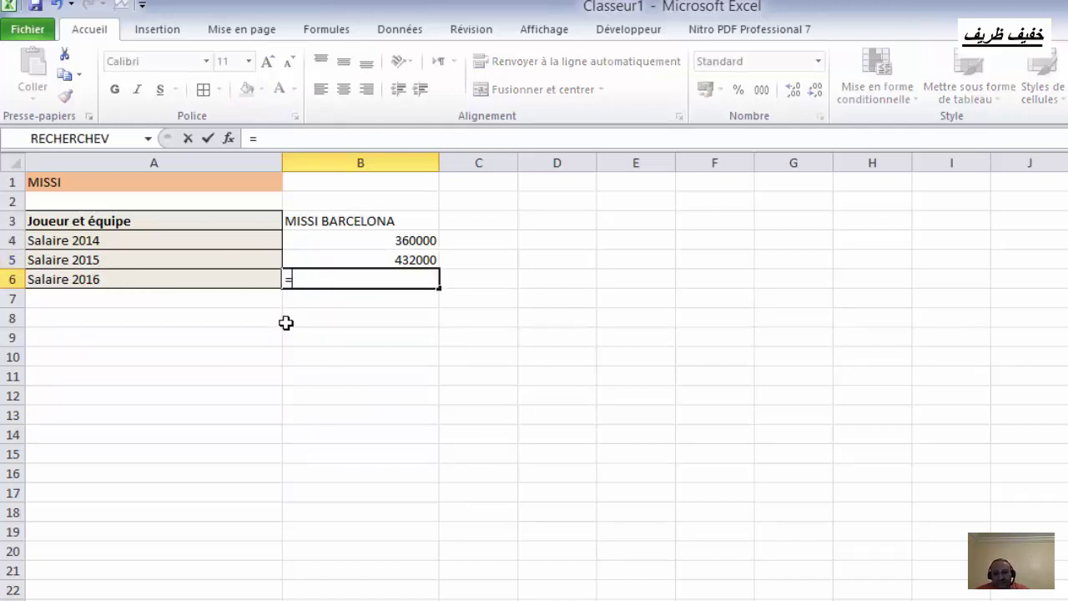
left_click(47, 140)
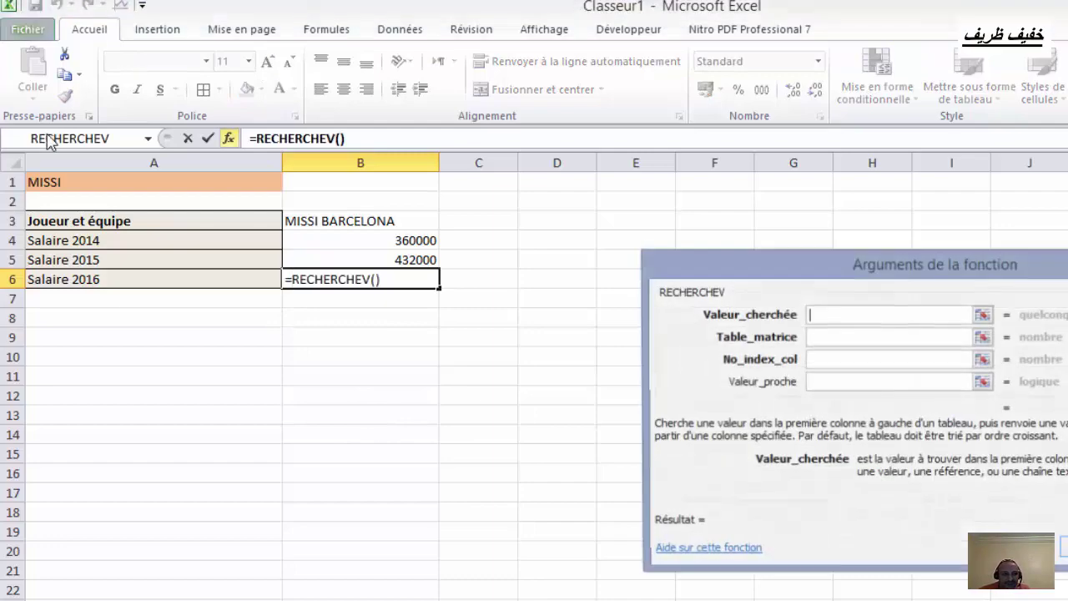
left_click(110, 184)
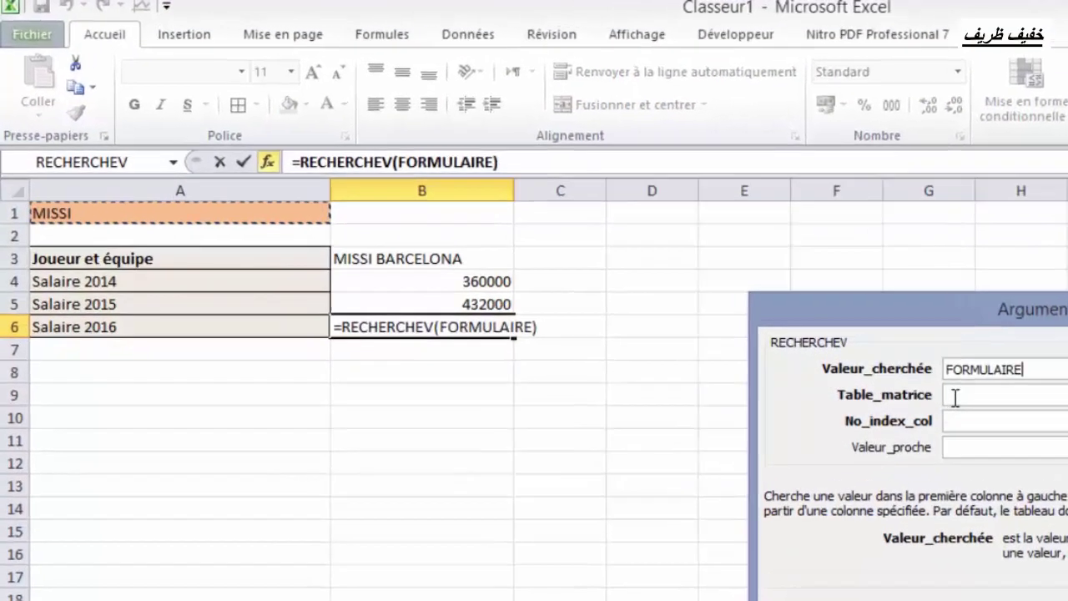
left_click(820, 339)
left_click(92, 600)
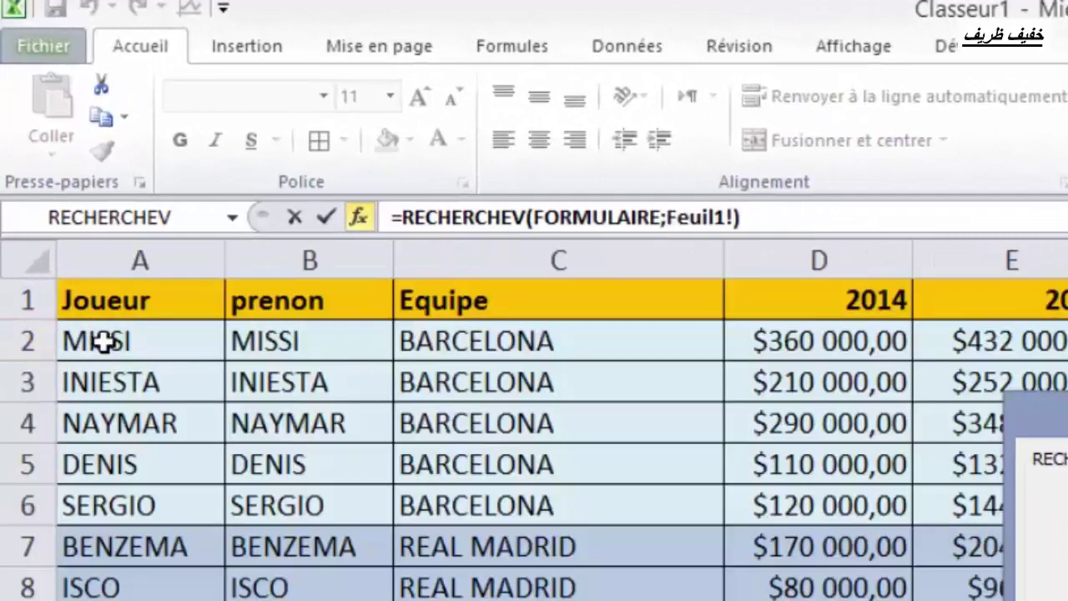
left_click_drag(97, 317, 1067, 600)
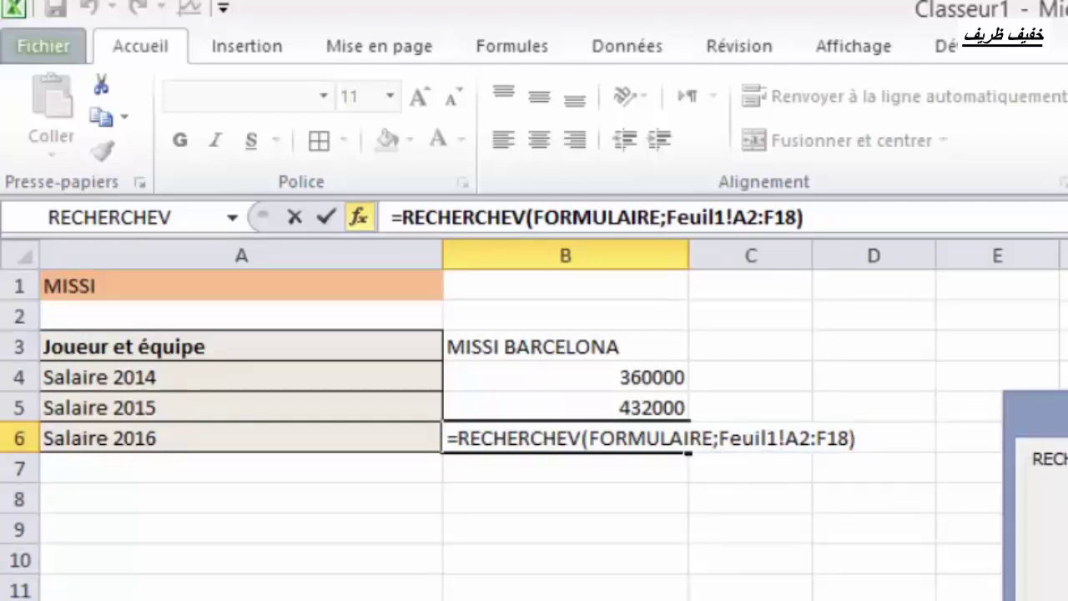
- Complete the RECHERCHEV in B6 with column index 6 and Valeur_proche 0
type("6")
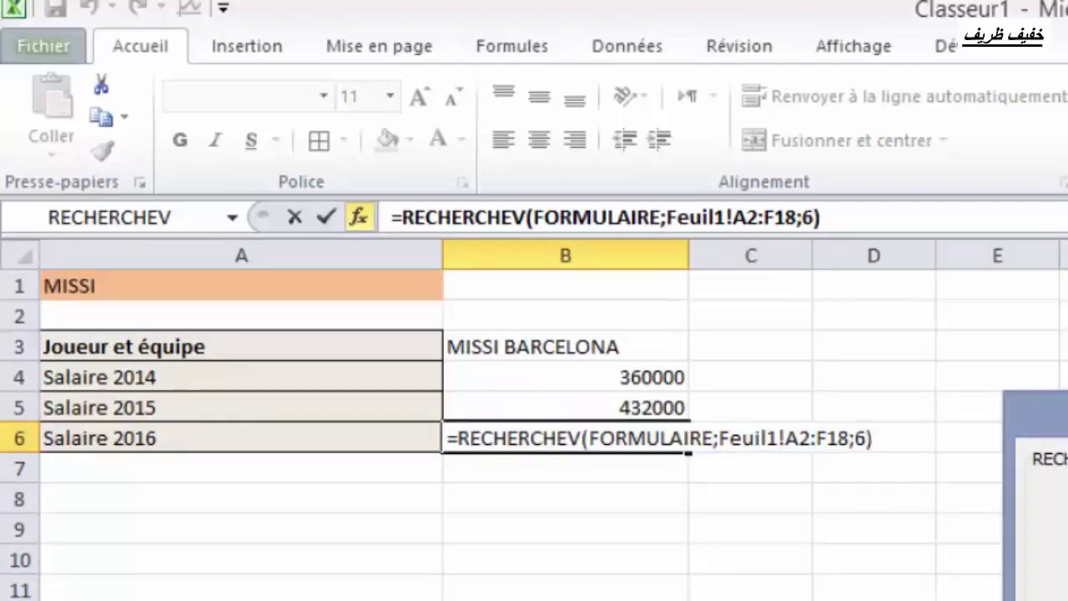
type(";0")
key("Return")
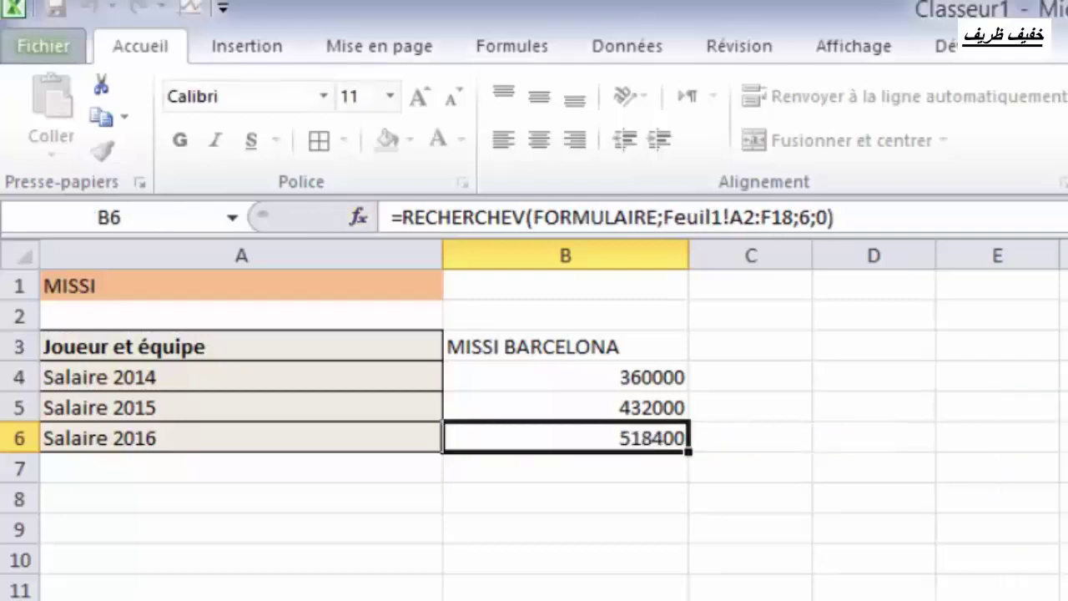
- Center the salary results in B4:B6 horizontally
left_click_drag(568, 377, 566, 445)
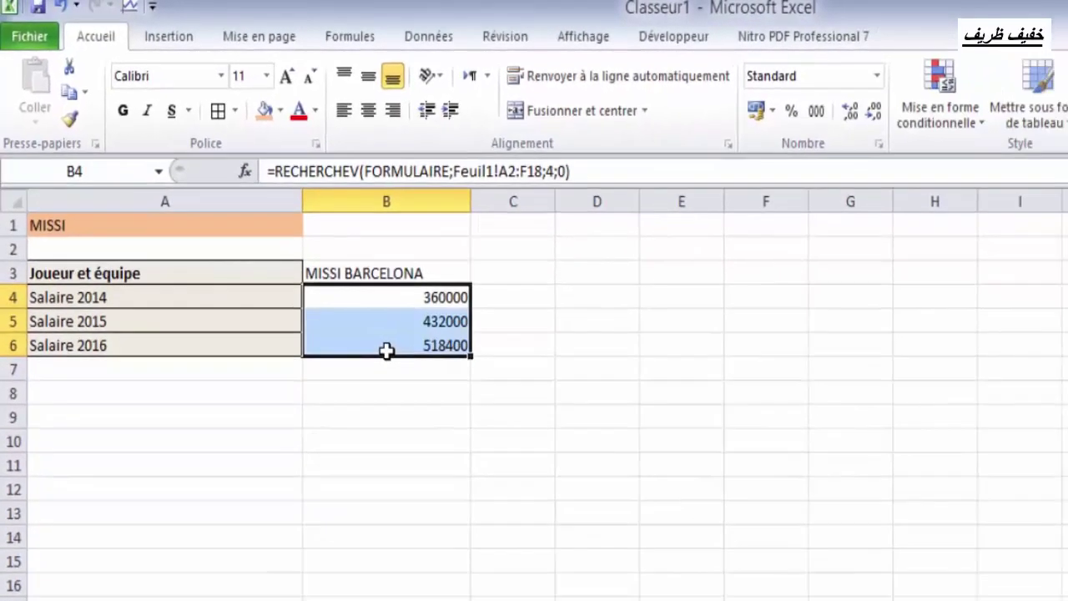
left_click(368, 110)
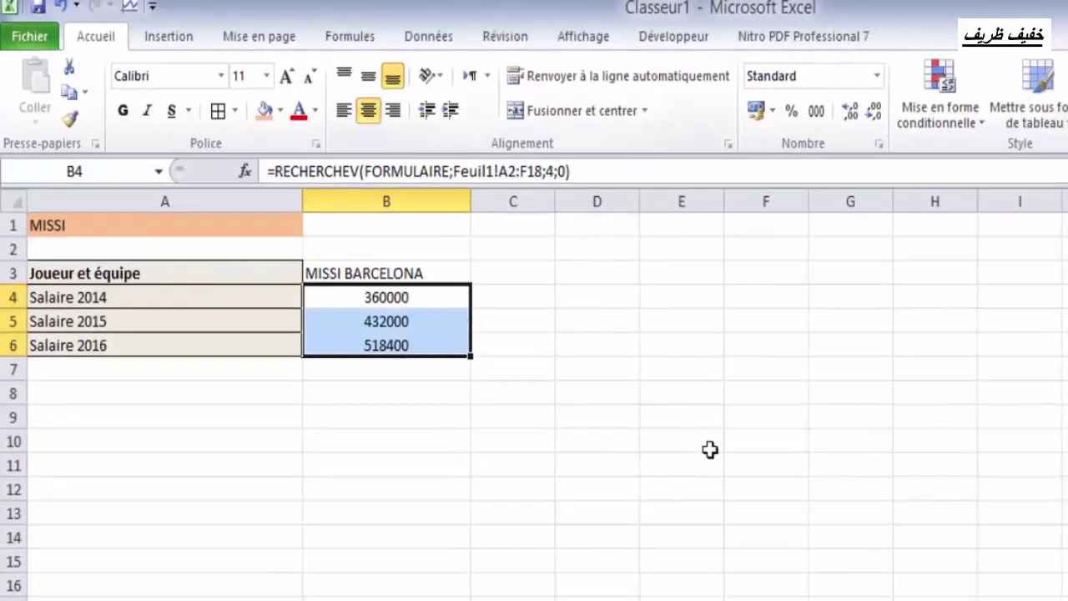
left_click(501, 597)
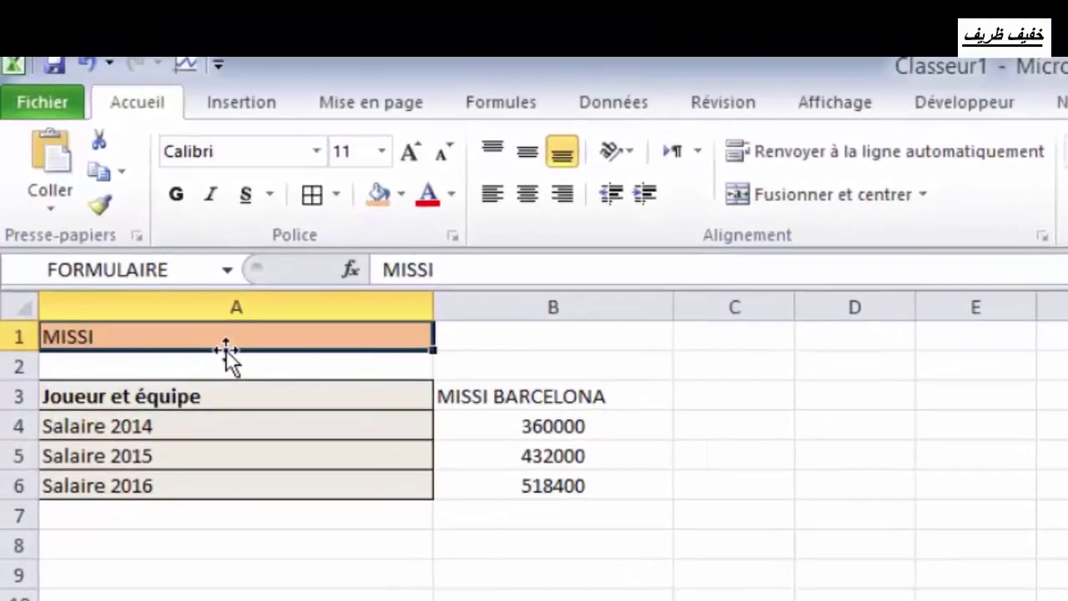
- Replace the player in the FORMULAIRE cell A1 with DENIS to test the lookups
double_click(113, 333)
key("shift+Home")
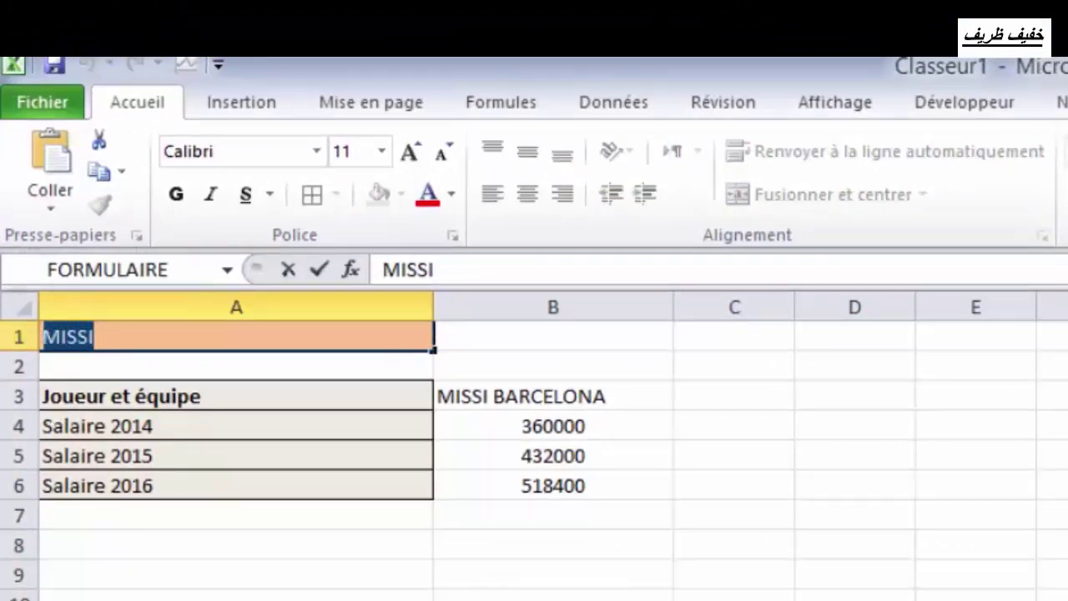
key("ctrl+v")
left_click(553, 600)
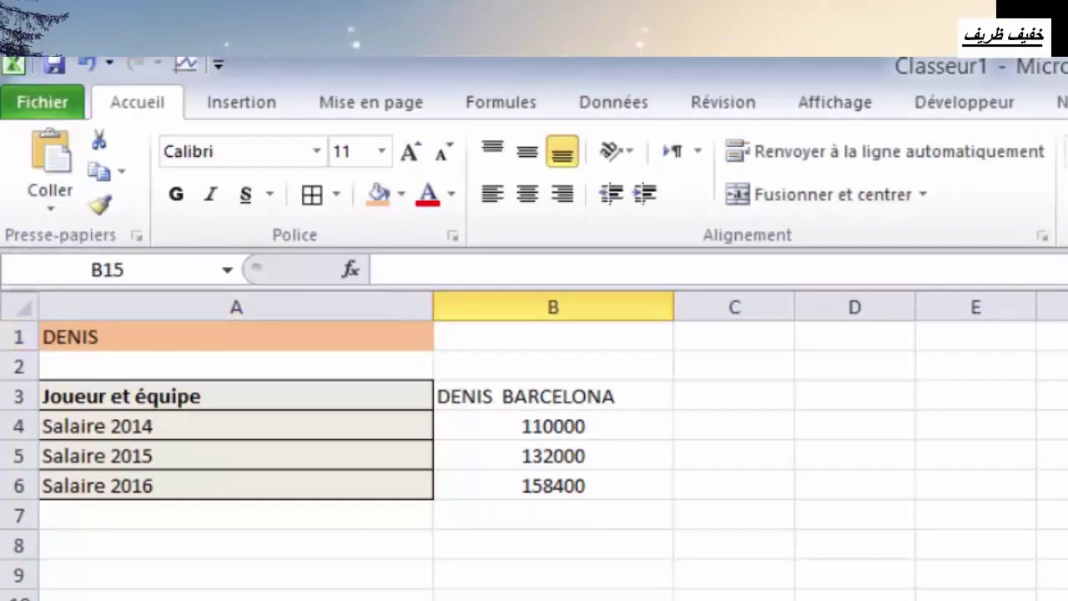
- Check the player list on Feuil1 and enter ISCO in the FORMULAIRE cell A1
key("ctrl+Page_Up")
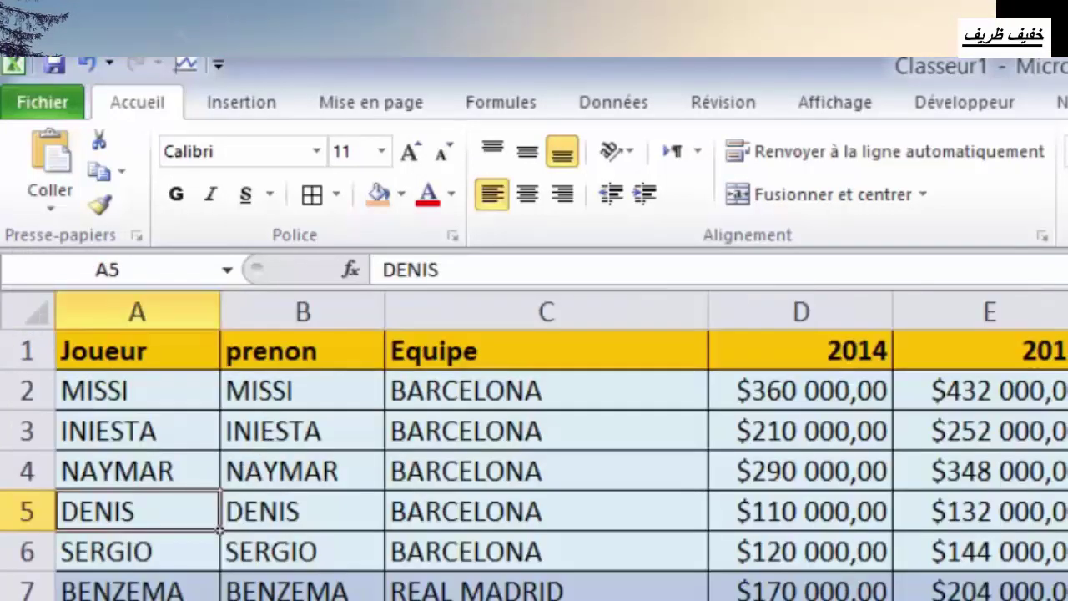
key("ctrl+Page_Down")
left_click(139, 340)
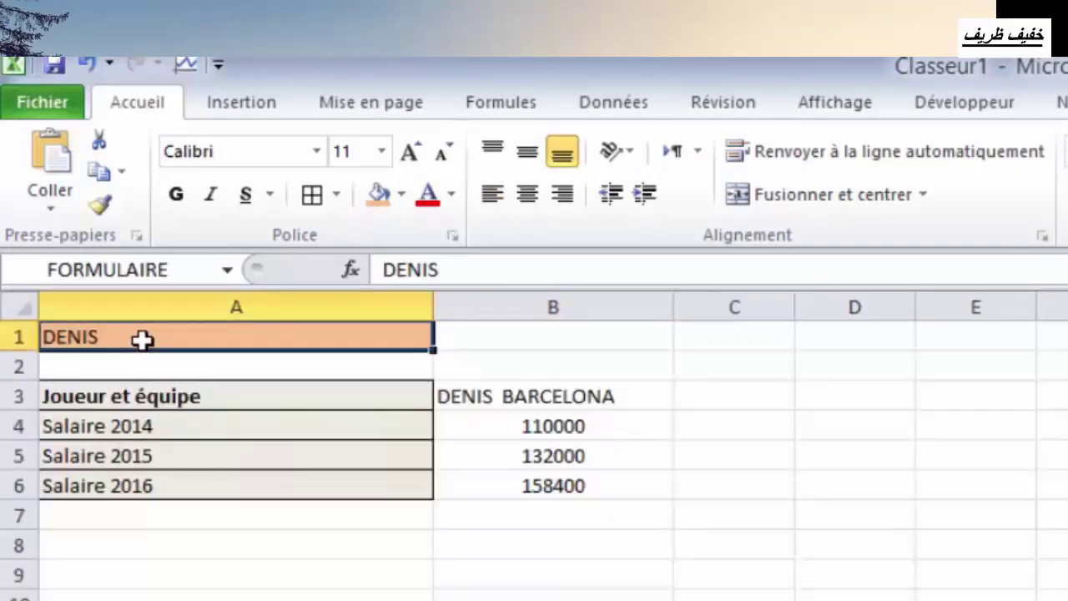
type("ISCO")
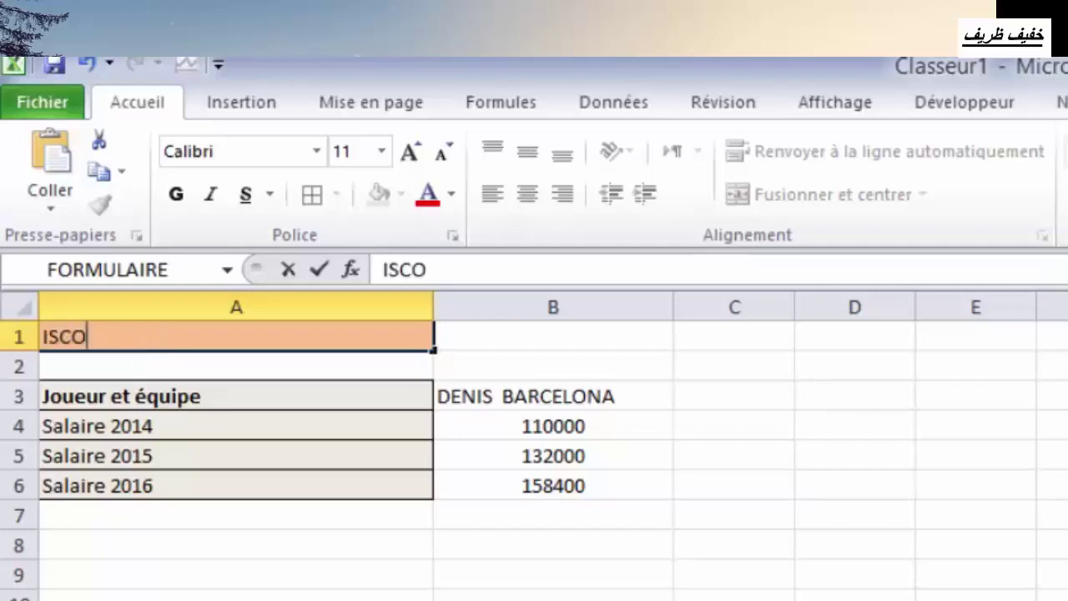
left_click_drag(803, 527, 801, 515)
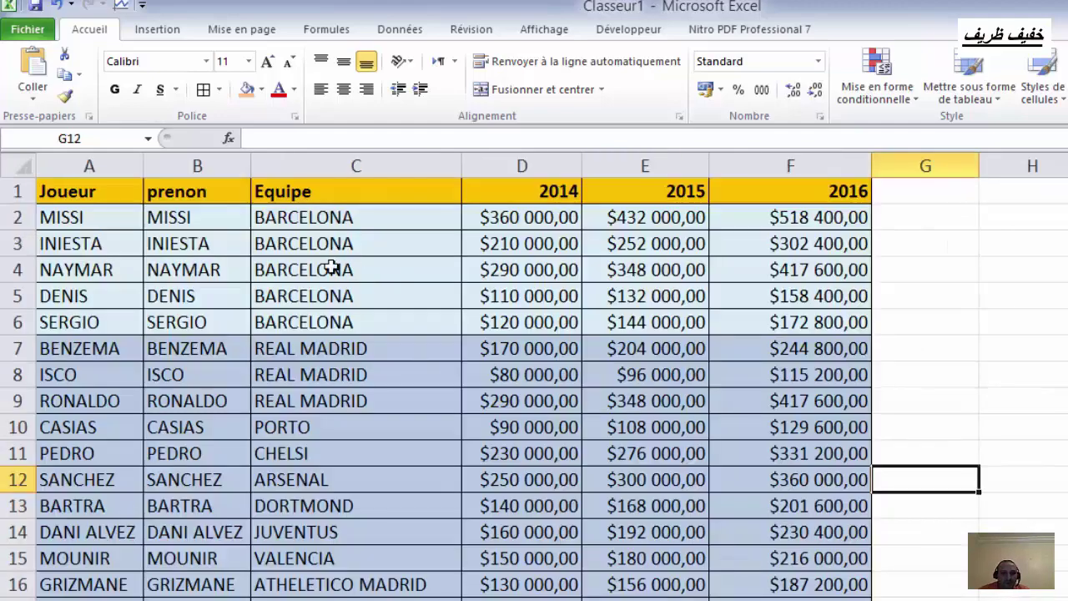
- Enter =SOMME(D2:F2) in G2 to add up the 2014 to 2016 salaries of the first player
left_click(918, 218)
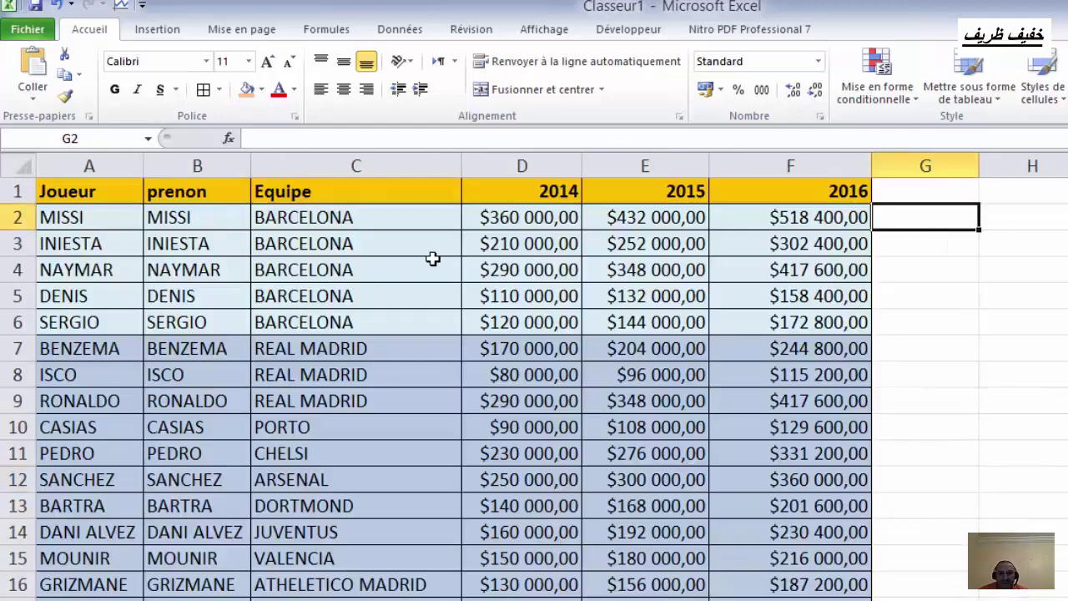
right_click(850, 233)
left_click(641, 319)
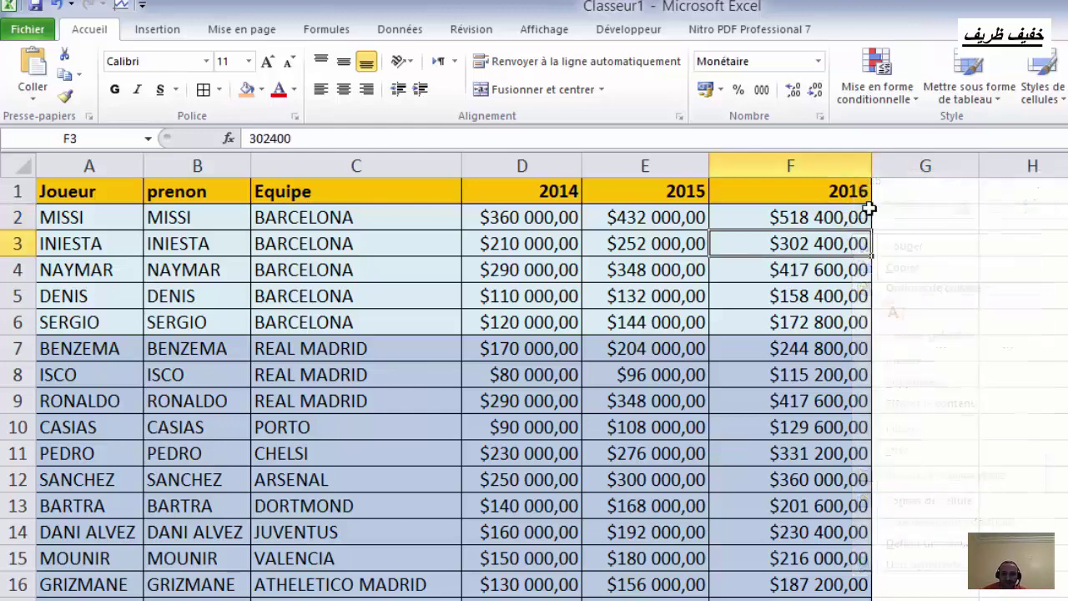
left_click(934, 220)
type("=")
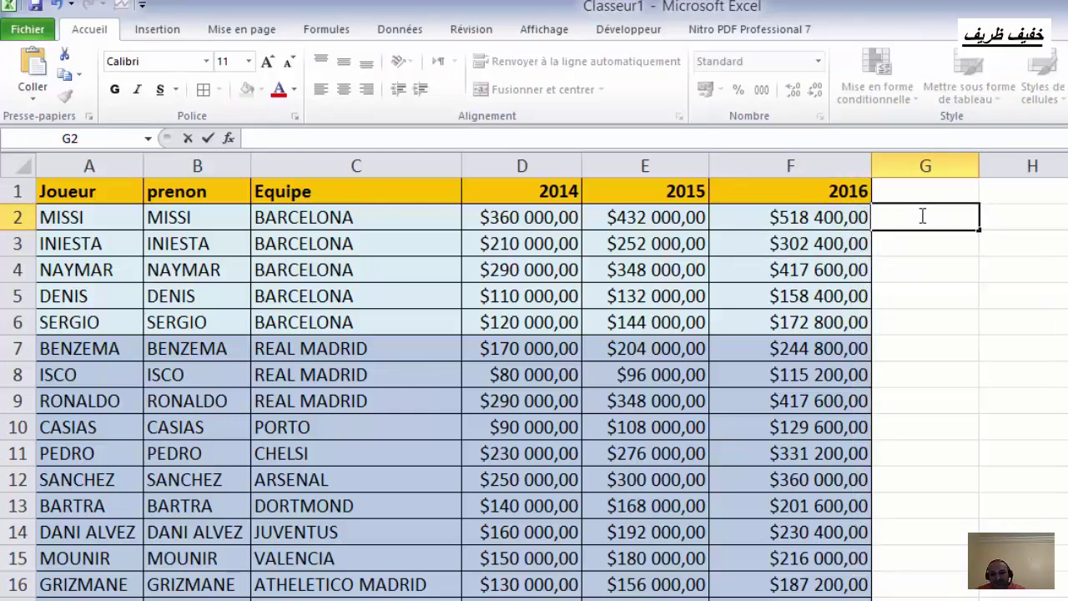
type("so")
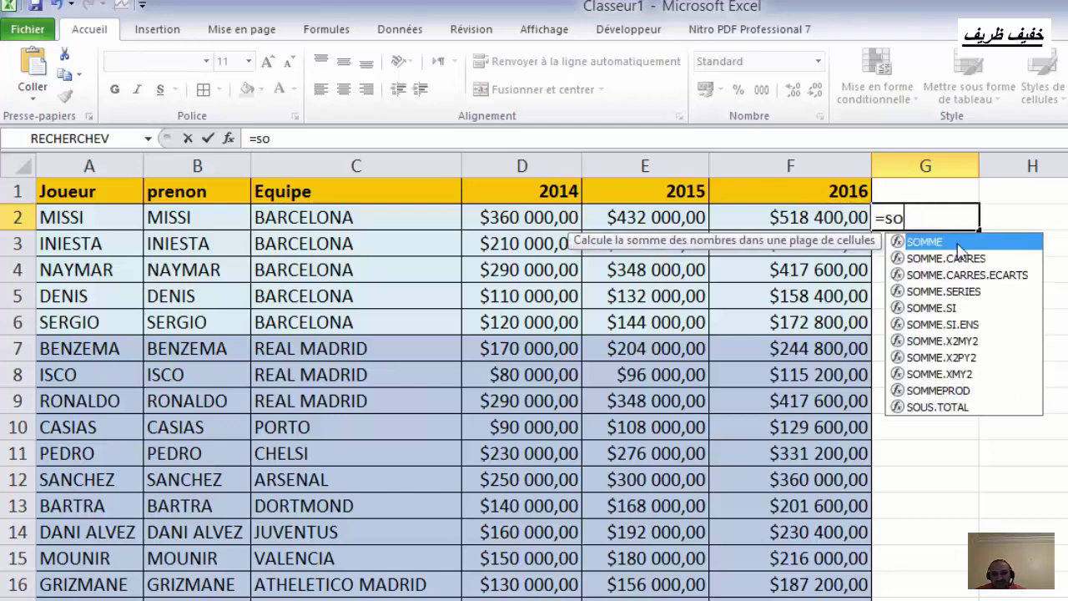
double_click(945, 242)
left_click_drag(509, 217, 785, 220)
key("Return")
- Copy the sum formula from G2 down column G for all players and enter the heading total in G1
left_click(964, 217)
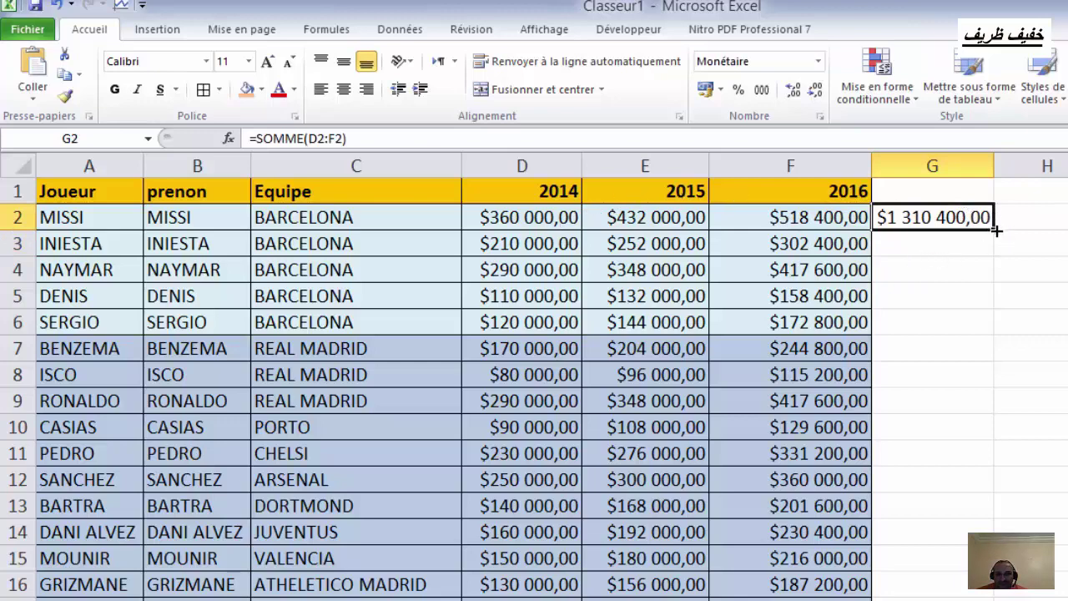
left_click_drag(992, 227, 965, 554)
scroll(966, 554, "up", 1)
left_click(1021, 346)
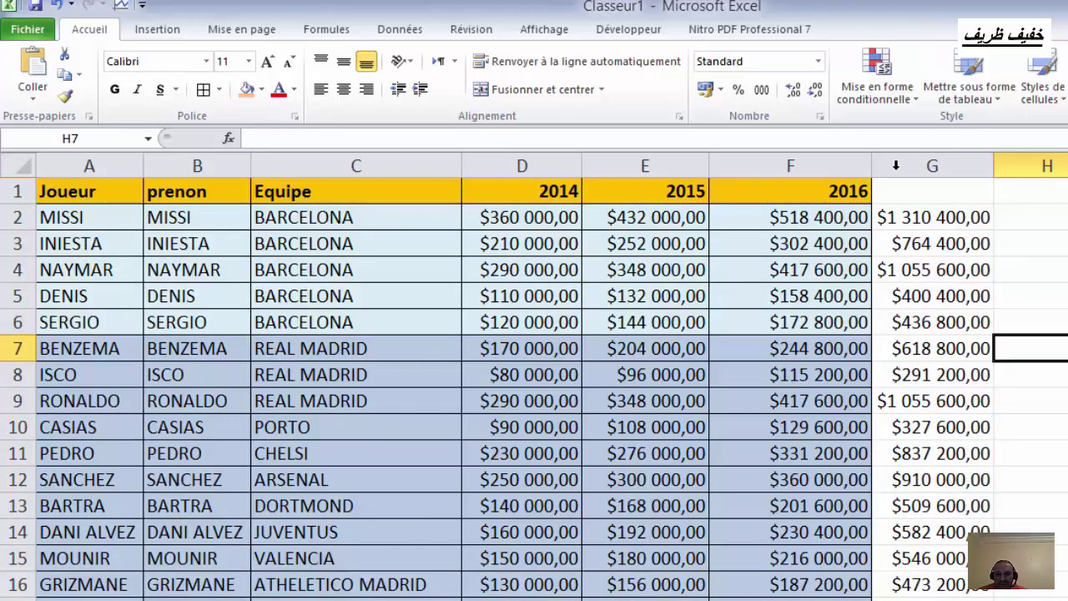
left_click(903, 190)
type("total")
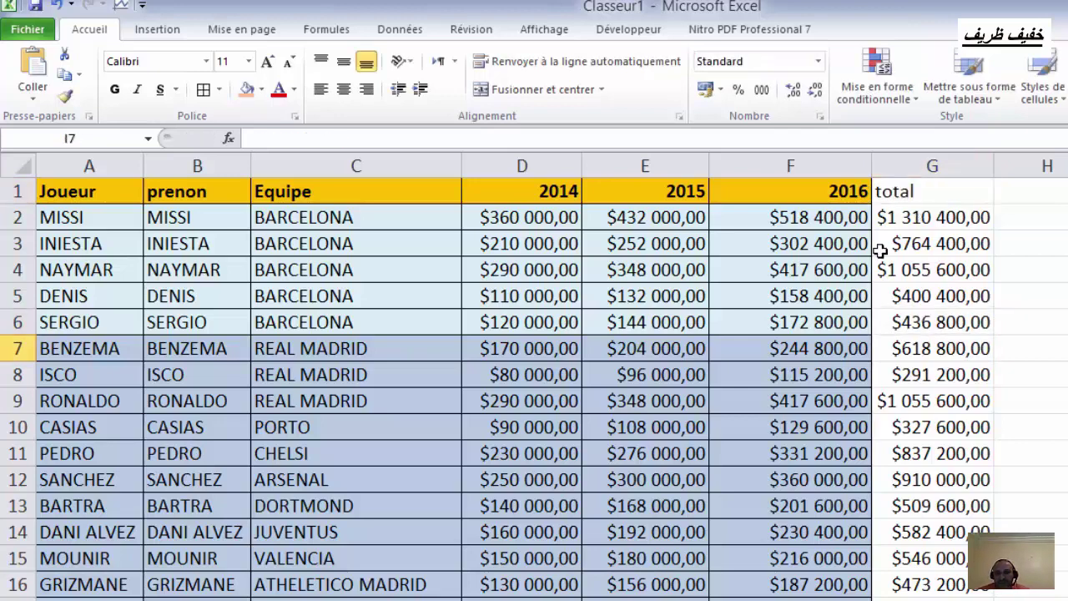
- Fill the total heading in G1 with light orange and the totals from G2 down with grey
left_click_drag(911, 219, 926, 598)
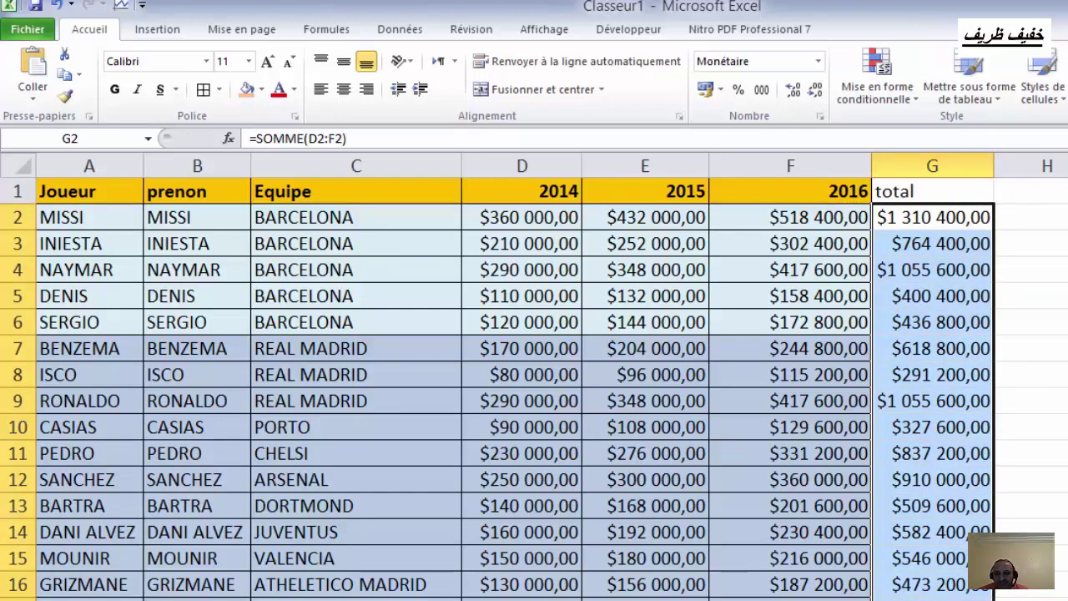
key("Up")
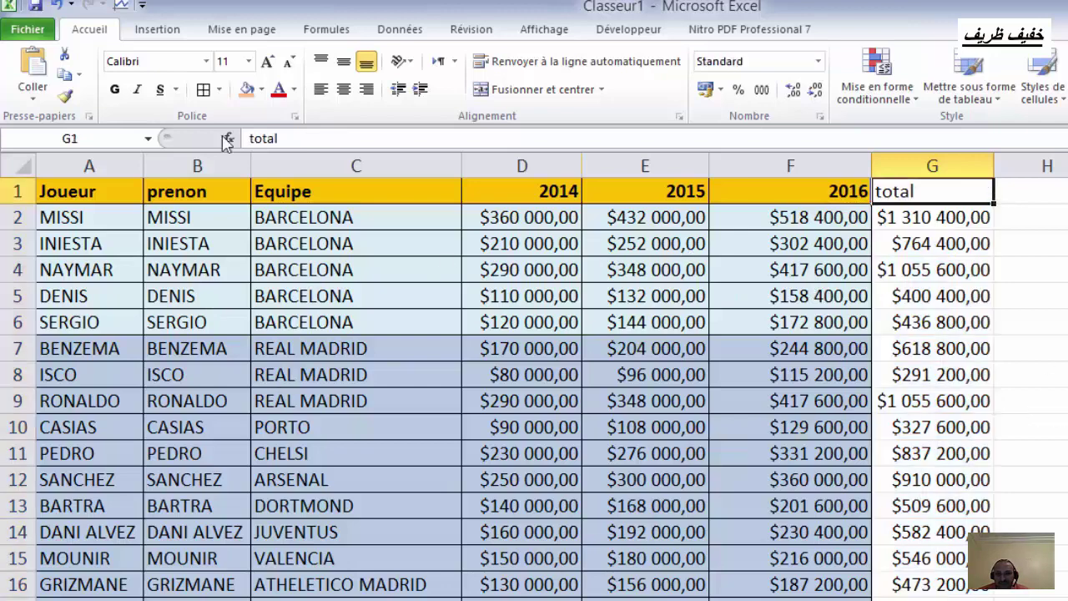
left_click(246, 89)
left_click_drag(928, 220, 926, 596)
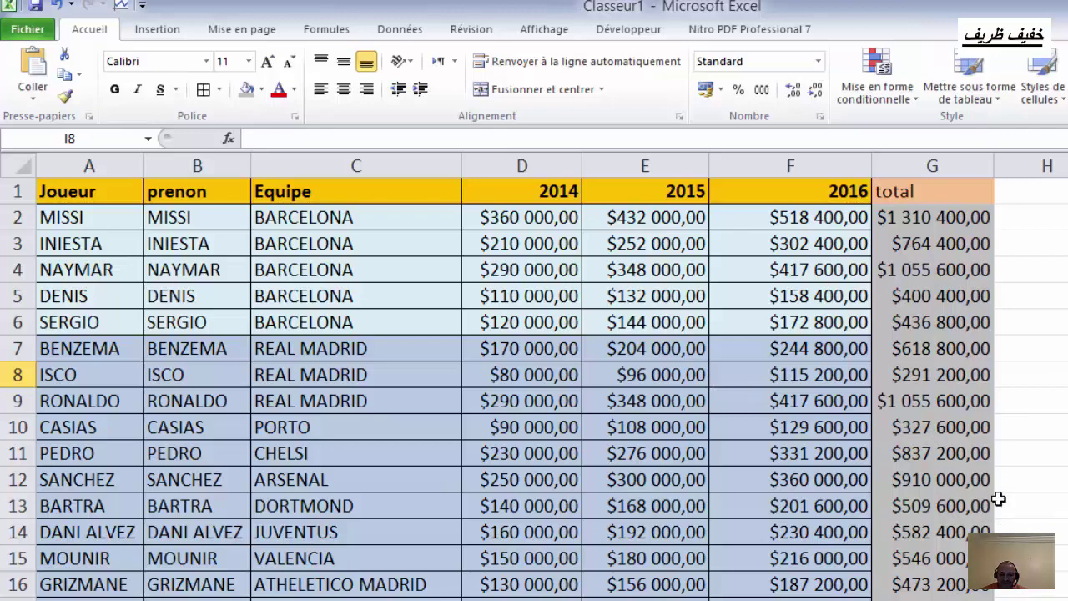
- Replace every somme with moyenne in the column G formulas from G2 down
left_click(959, 224)
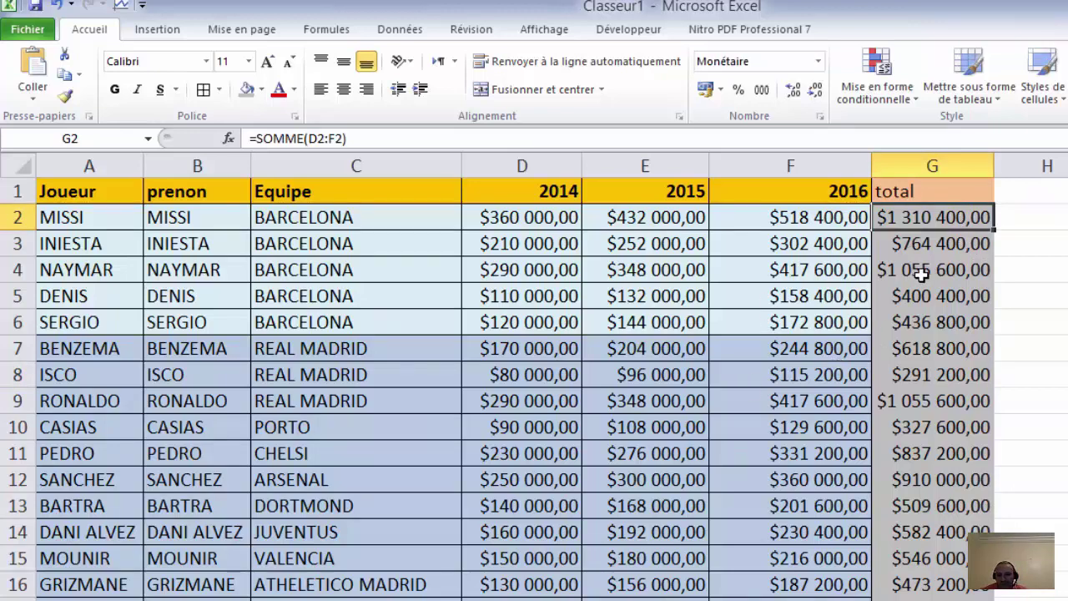
key("ctrl+shift+Down")
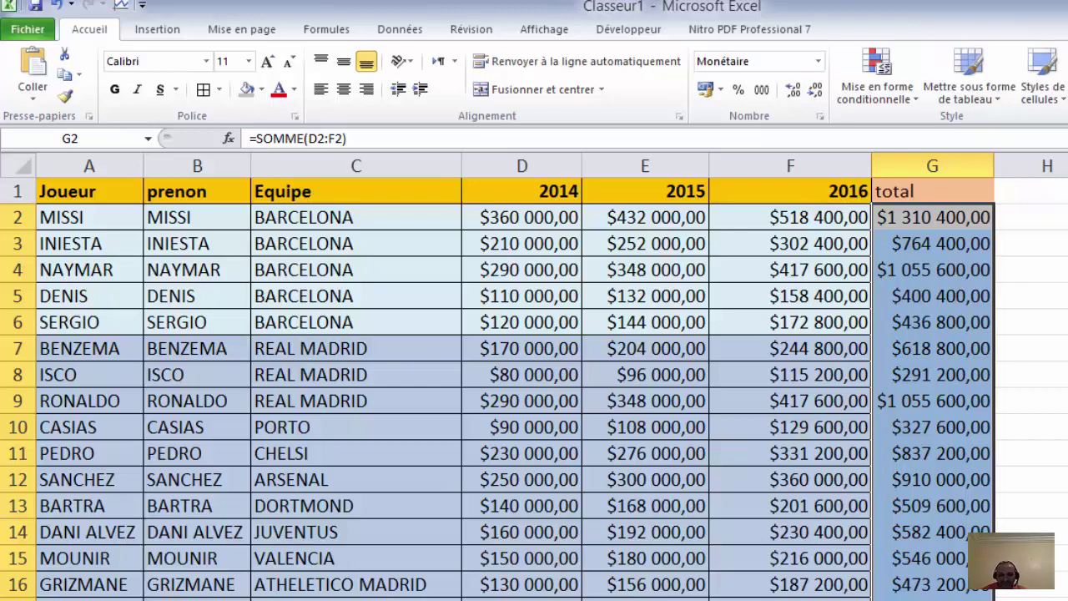
key("ctrl+f")
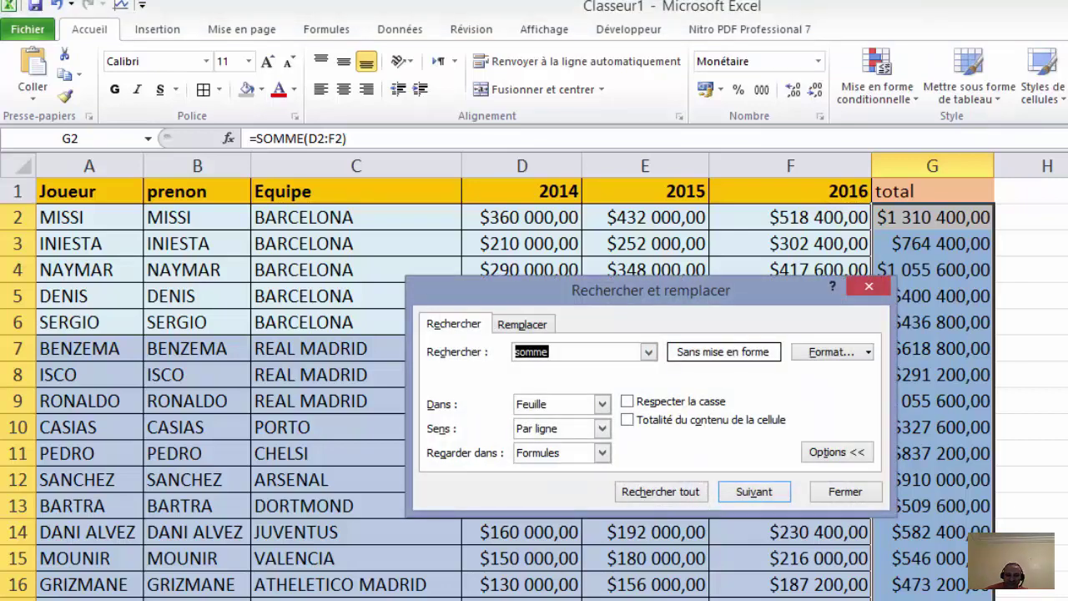
left_click(868, 288)
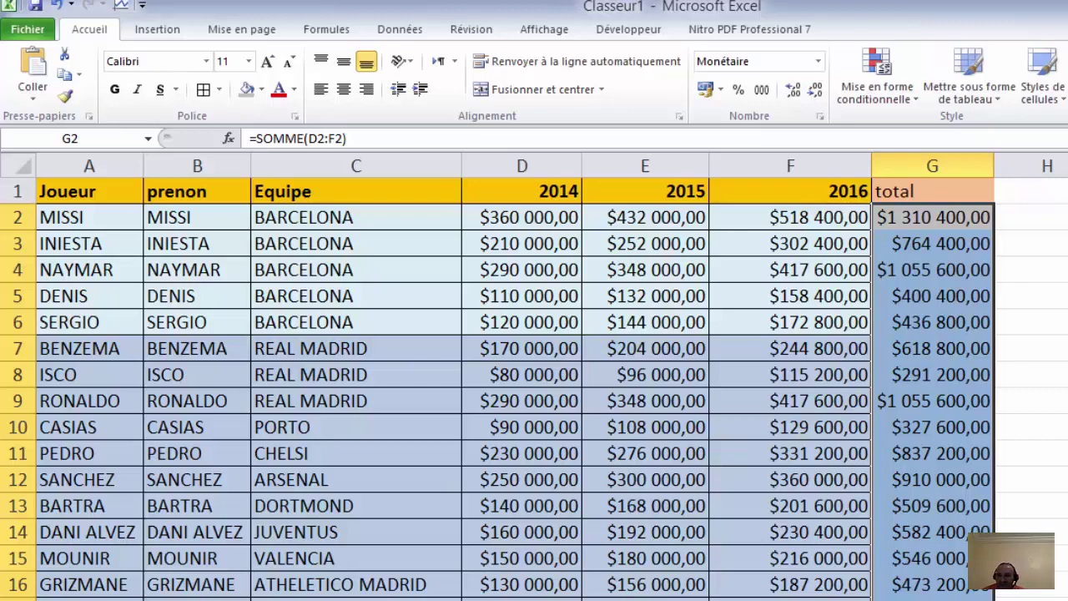
key("ctrl+h")
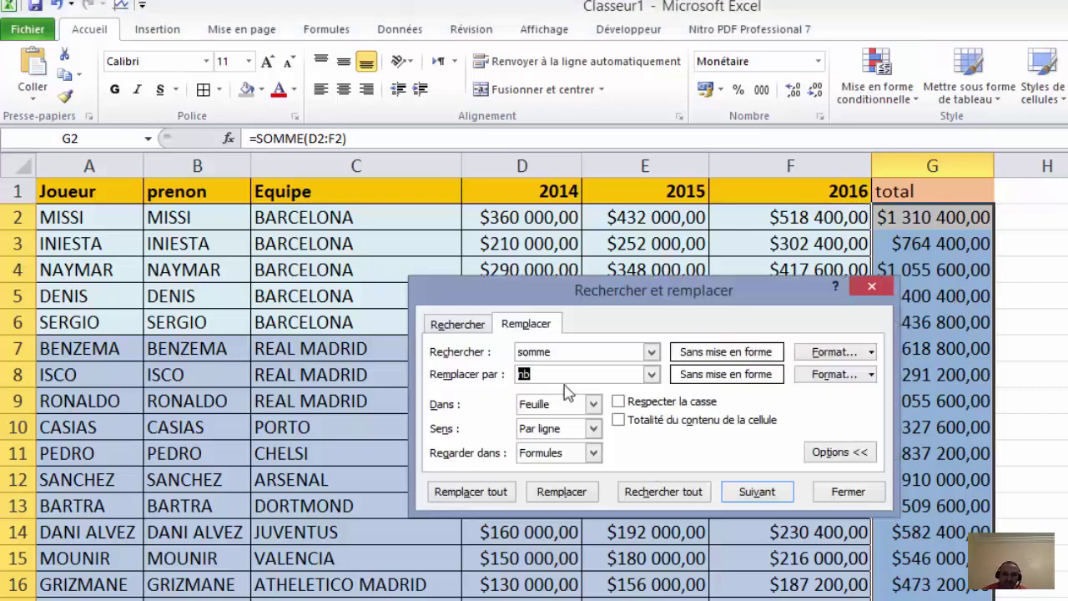
left_click_drag(521, 281, 511, 252)
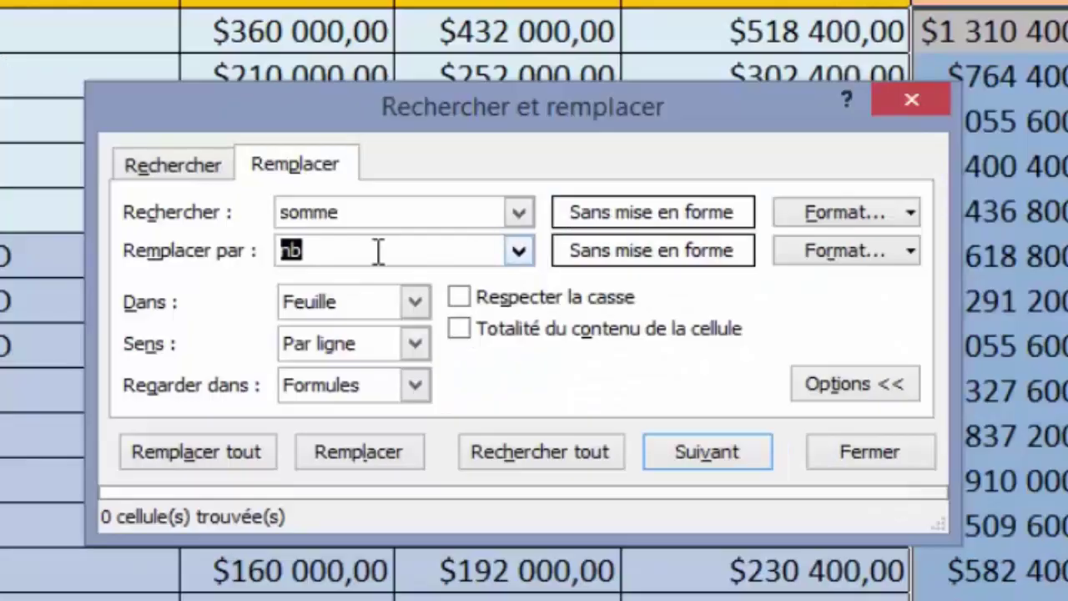
left_click_drag(571, 344, 517, 344)
type("moyenne")
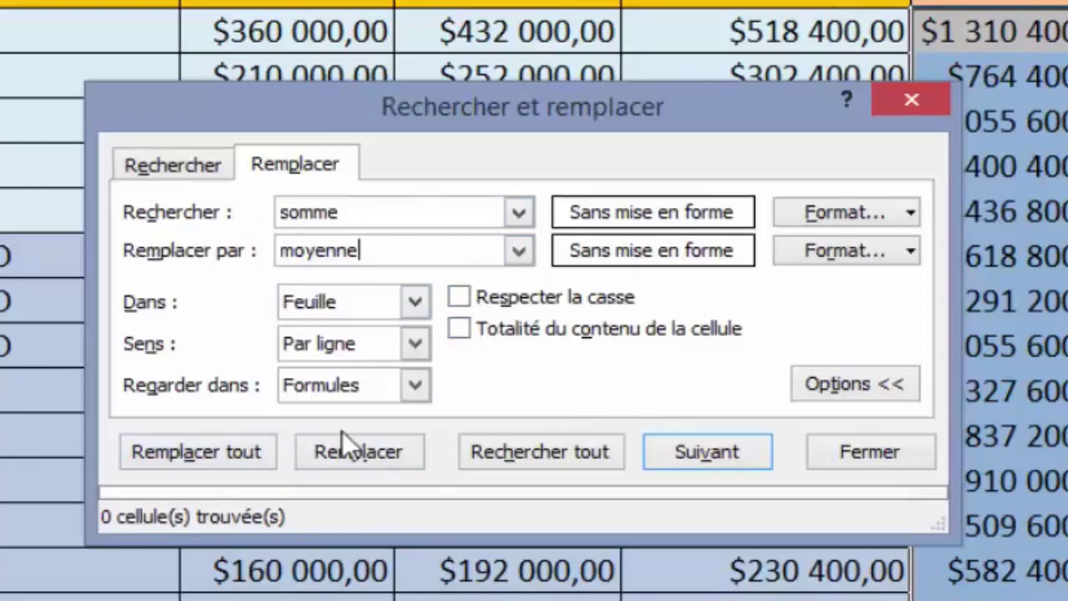
left_click(185, 457)
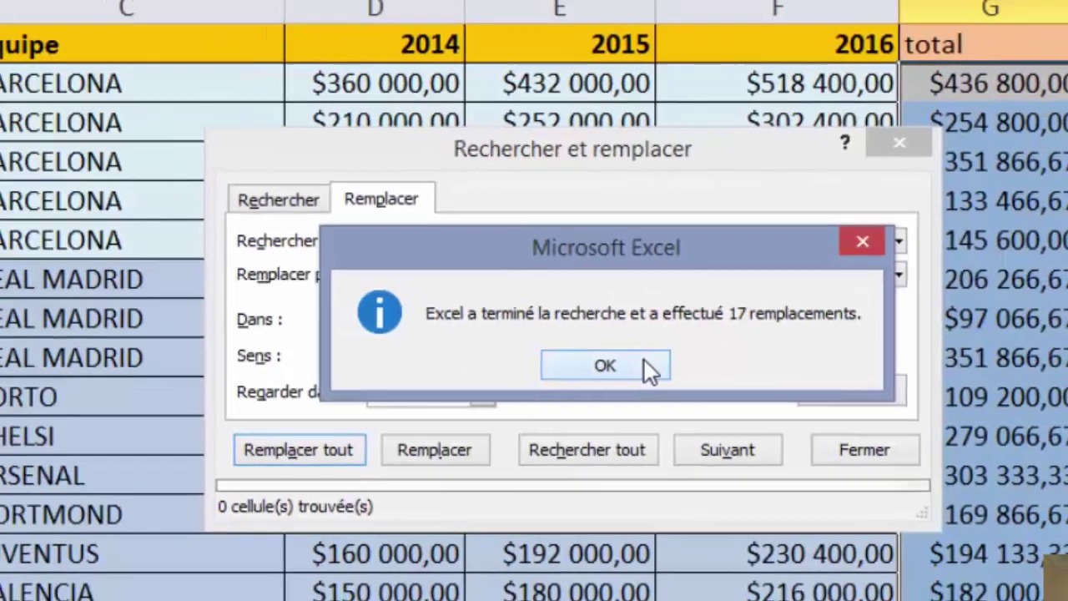
left_click(600, 357)
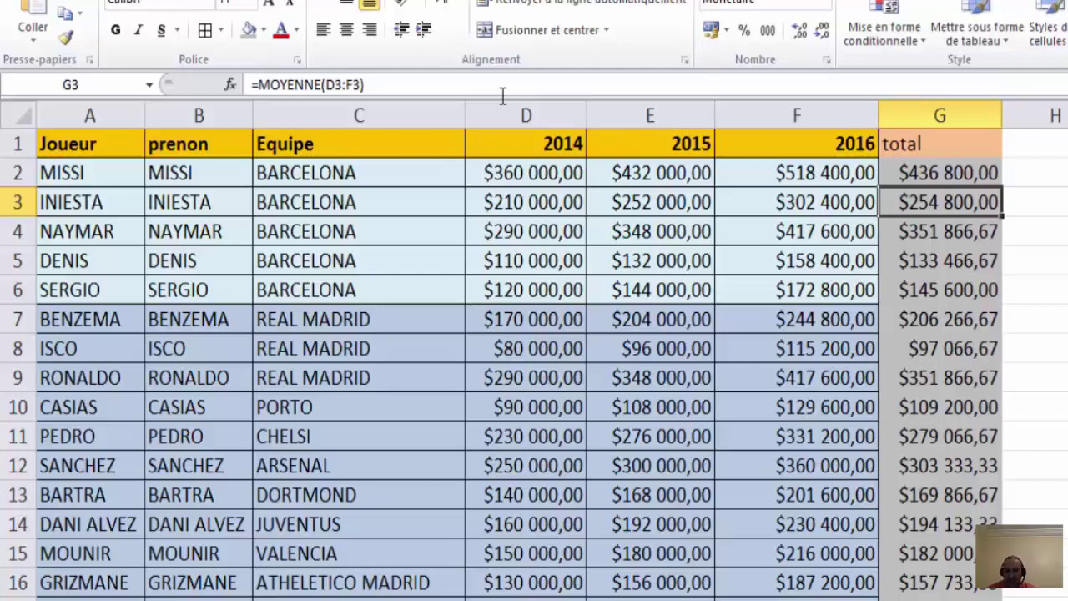
left_click(414, 290)
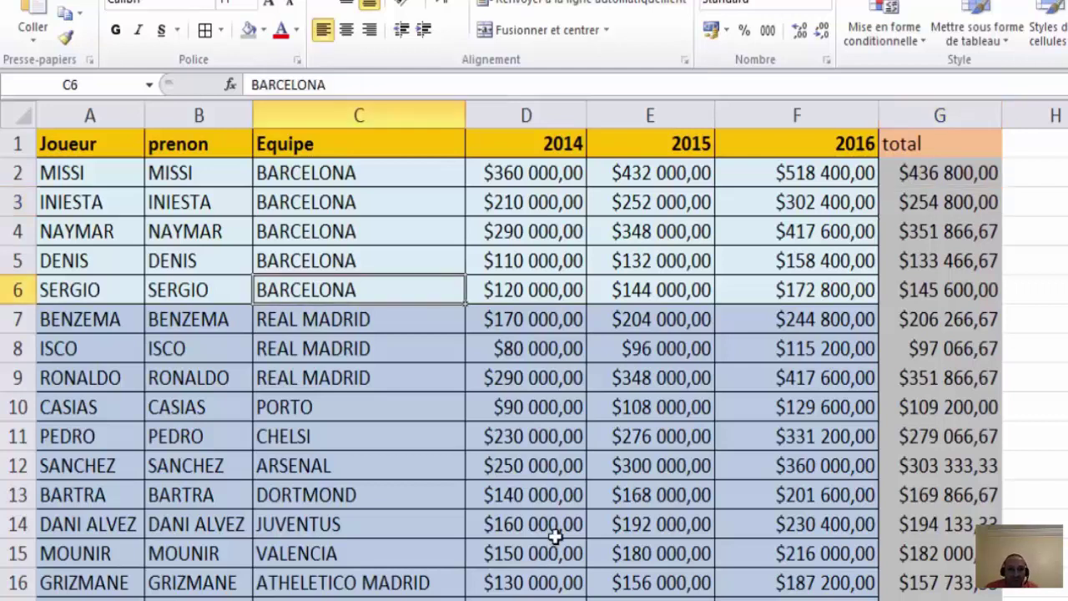